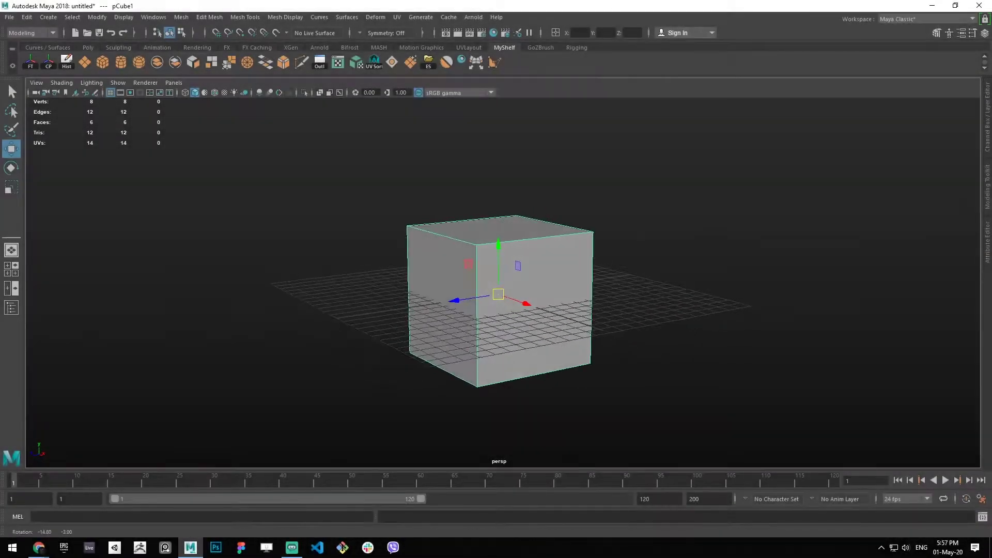
# - Try moving the cube's pivot away from its centre to a point outside the cube and raising it vertically
pyautogui.scroll(5, 496, 310)
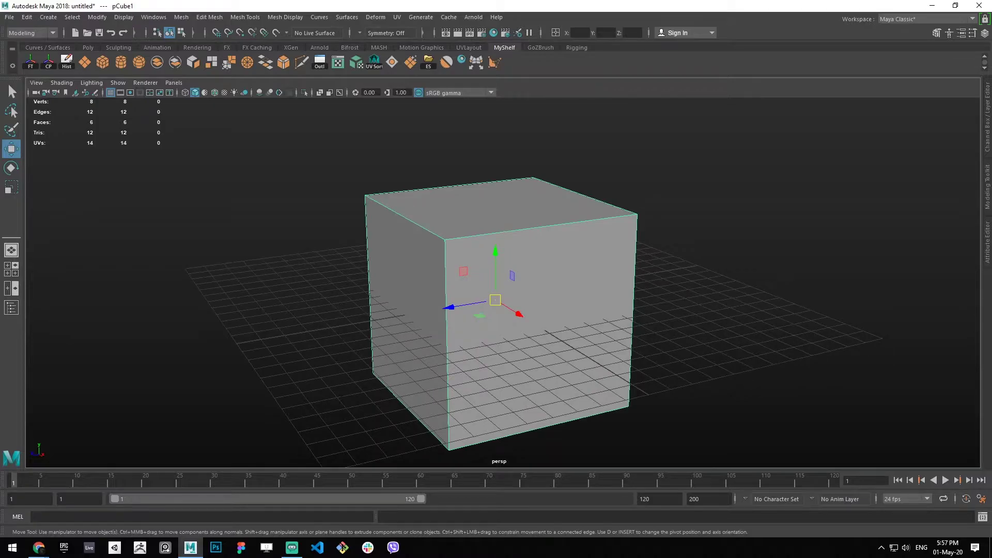
pyautogui.scroll(-1, 496, 310)
pyautogui.keyDown('alt'); pyautogui.moveTo(496, 310); pyautogui.dragTo(485, 304); pyautogui.keyUp('alt')
pyautogui.press('d')
pyautogui.moveTo(496, 248); pyautogui.dragTo(496, 292)
pyautogui.press('d')
pyautogui.keyDown('alt'); pyautogui.moveTo(480, 328); pyautogui.dragTo(541, 366); pyautogui.keyUp('alt')
pyautogui.press('d')
pyautogui.moveTo(497, 323); pyautogui.dragTo(354, 376)
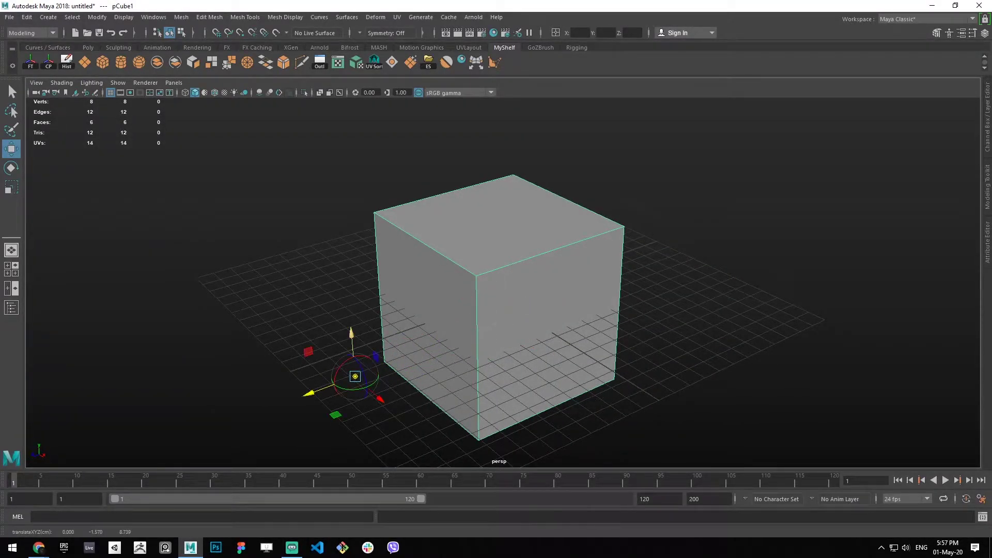
pyautogui.moveTo(351, 334); pyautogui.dragTo(336, 161)
pyautogui.keyDown('alt'); pyautogui.moveTo(336, 161); pyautogui.dragTo(322, 148, button='middle'); pyautogui.keyUp('alt')
# - Undo the pivot moves so the pivot is back at the cube's centre
pyautogui.hotkey('ctrl', 'z')
pyautogui.hotkey('ctrl', 'z')
pyautogui.keyDown('alt'); pyautogui.moveTo(517, 341); pyautogui.dragTo(494, 328); pyautogui.keyUp('alt')
pyautogui.hotkey('ctrl', 'z')
pyautogui.hotkey('ctrl', 'z')
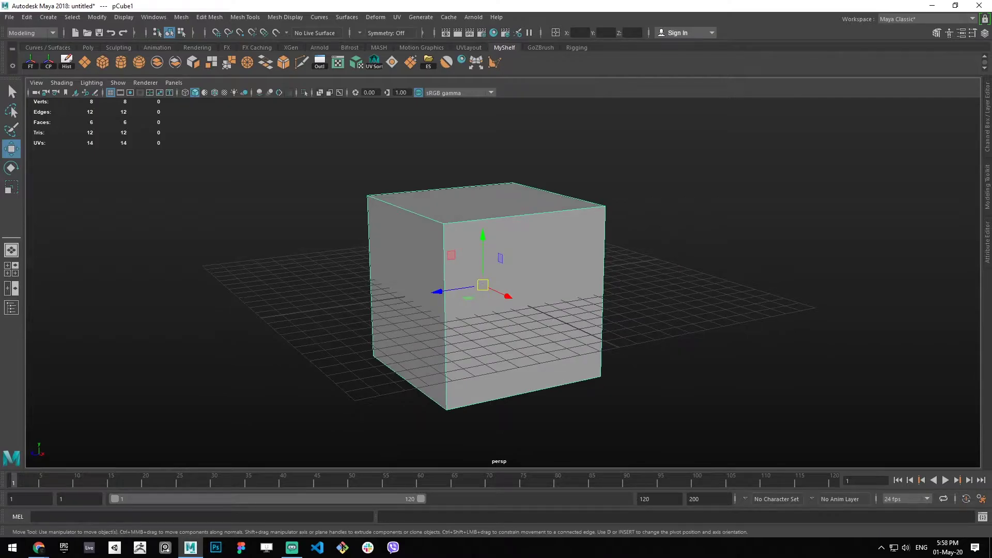
# - Scale the cube down uniformly and try rotating it about a pivot outside the cube, undoing the rotation and pivot offset
pyautogui.scroll(-3, 494, 328)
pyautogui.keyDown('alt'); pyautogui.moveTo(494, 328); pyautogui.dragTo(493, 349, button='middle'); pyautogui.keyUp('alt')
pyautogui.scroll(3, 492, 349)
pyautogui.press('r')
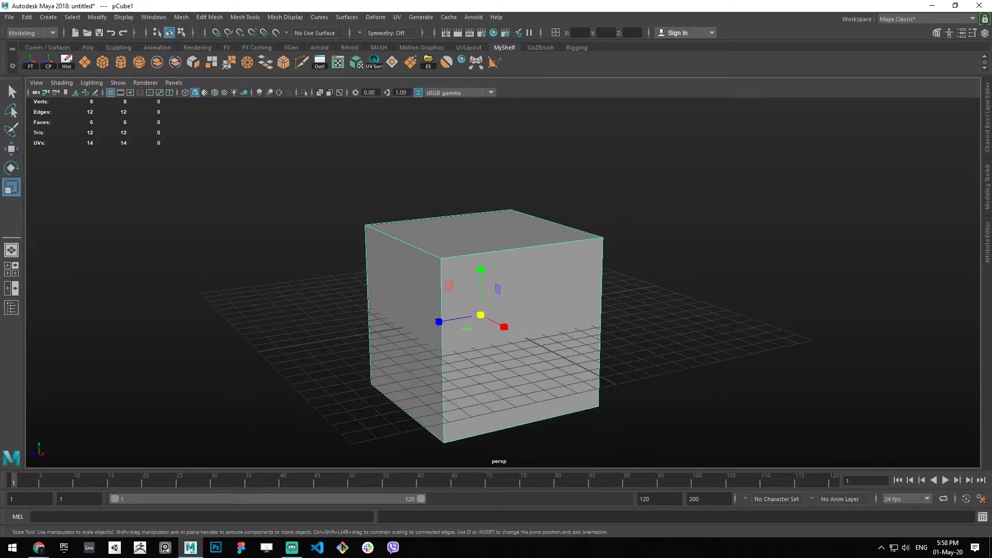
pyautogui.moveTo(481, 315); pyautogui.dragTo(708, 302)
pyautogui.press('e')
pyautogui.hotkey('ctrl', 'z')
pyautogui.press('w')
pyautogui.press('e')
pyautogui.hotkey('ctrl', 'z')
pyautogui.press('w')
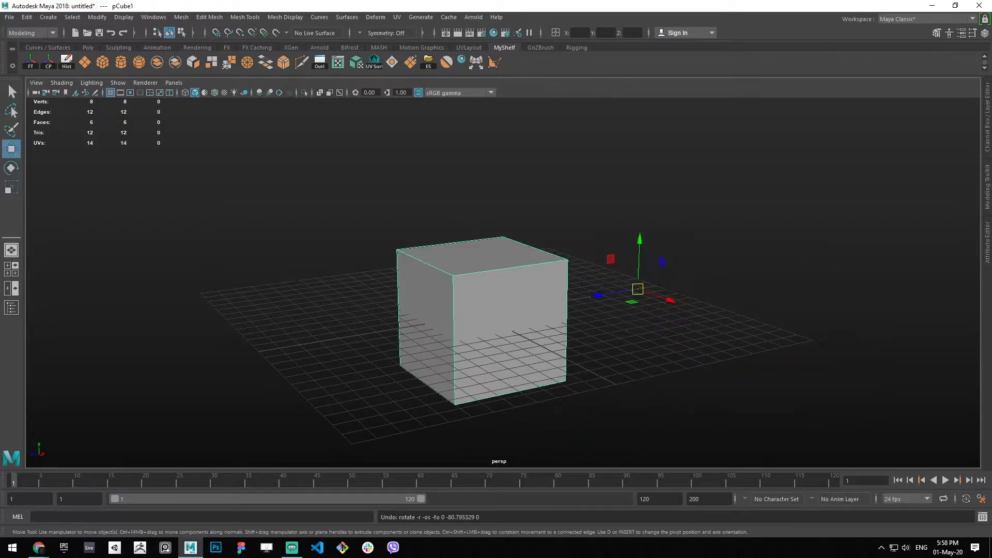
pyautogui.hotkey('ctrl', 'z')
# - Try moving the cube within a single plane and undo that move
pyautogui.moveTo(449, 286); pyautogui.dragTo(456, 243)
pyautogui.hotkey('ctrl', 'z')
pyautogui.keyDown('alt'); pyautogui.moveTo(456, 243); pyautogui.dragTo(457, 236, button='middle'); pyautogui.keyUp('alt')
pyautogui.keyDown('alt'); pyautogui.moveTo(457, 236); pyautogui.dragTo(503, 238, button='right'); pyautogui.keyUp('alt')
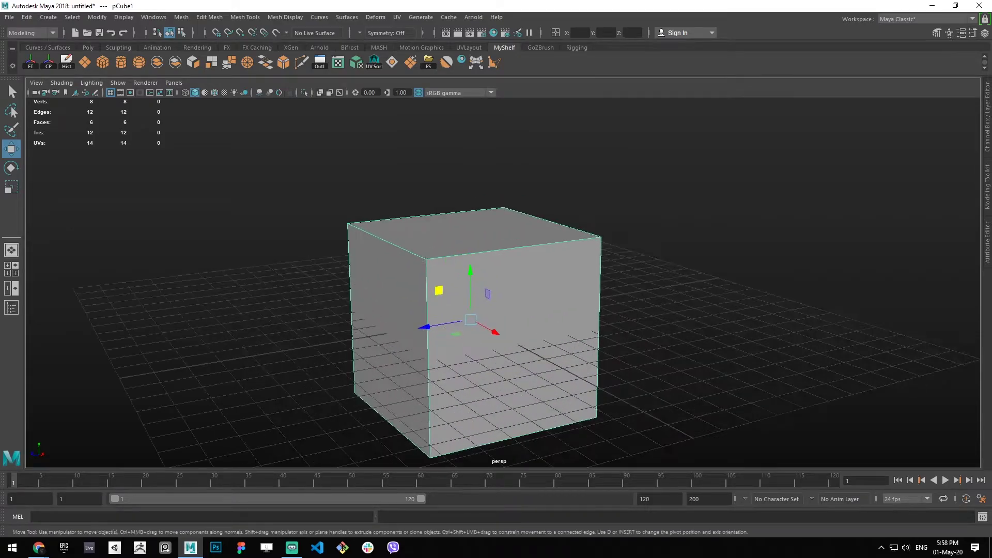
pyautogui.keyDown('alt'); pyautogui.moveTo(503, 238); pyautogui.dragTo(536, 239); pyautogui.keyUp('alt')
pyautogui.keyDown('alt'); pyautogui.moveTo(536, 239); pyautogui.dragTo(488, 237, button='right'); pyautogui.keyUp('alt')
pyautogui.keyDown('alt'); pyautogui.moveTo(488, 237); pyautogui.dragTo(496, 236, button='middle'); pyautogui.keyUp('alt')
pyautogui.keyDown('alt'); pyautogui.moveTo(496, 236); pyautogui.dragTo(453, 239); pyautogui.keyUp('alt')
pyautogui.scroll(3, 496, 310)
pyautogui.scroll(-3, 459, 237)
pyautogui.scroll(3, 454, 240)
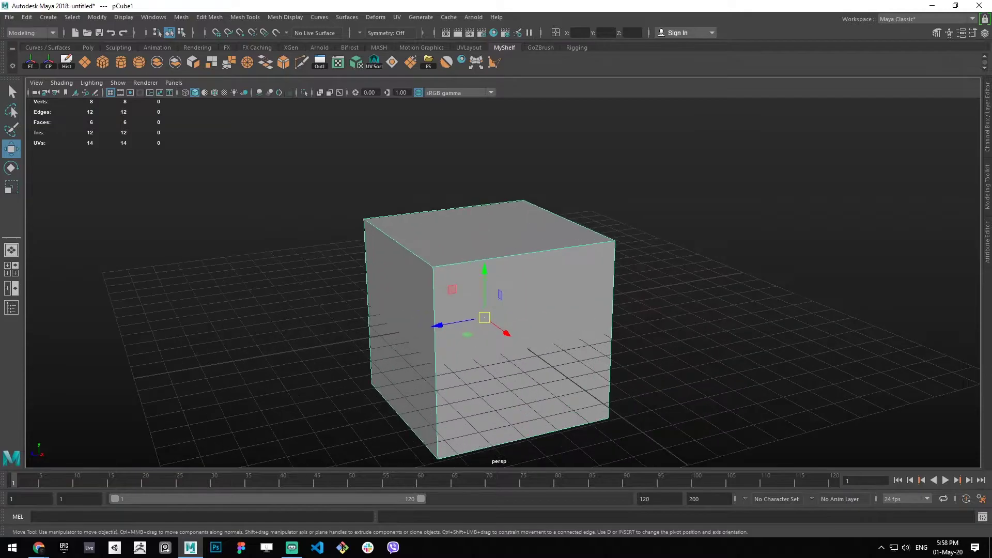
# - Snap the cube's pivot to a top corner vertex, try aligning it to a top edge, and undo the last pivot change
pyautogui.press('d')
pyautogui.scroll(-2, 486, 315)
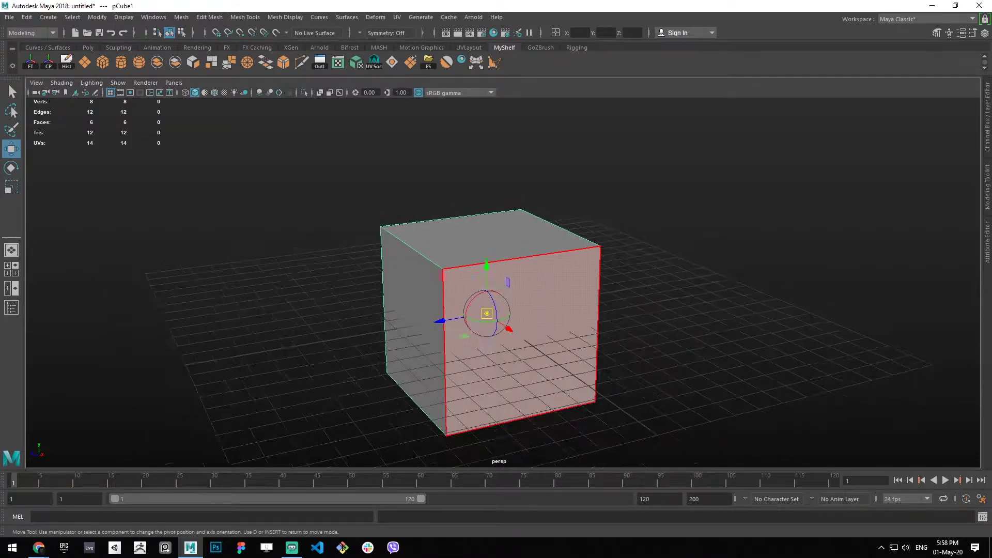
pyautogui.press('v')
pyautogui.moveTo(486, 314); pyautogui.dragTo(480, 269)
pyautogui.scroll(-3, 393, 238)
pyautogui.press('d')
pyautogui.press('v')
pyautogui.scroll(3, 395, 261)
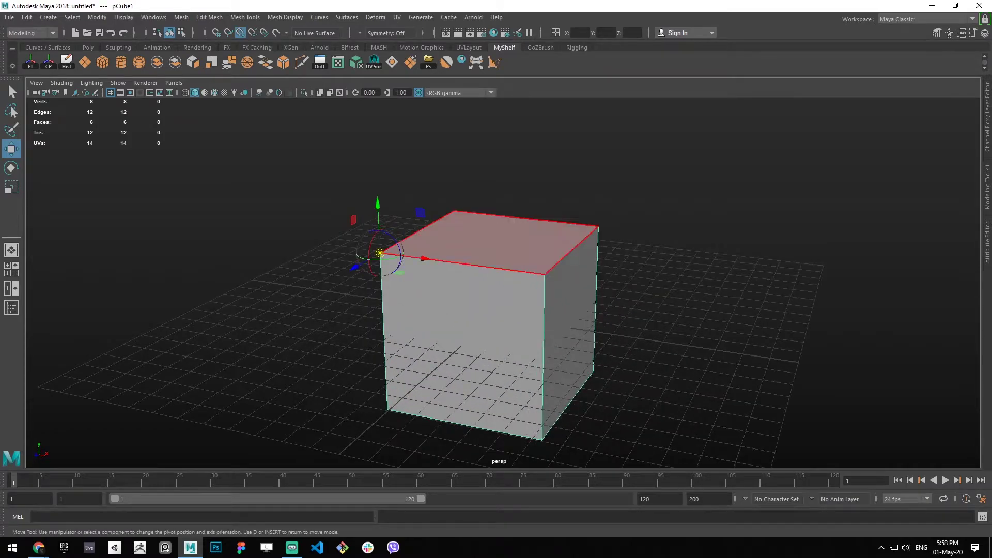
pyautogui.click(414, 247)
pyautogui.keyDown('alt'); pyautogui.moveTo(444, 259); pyautogui.dragTo(369, 252); pyautogui.keyUp('alt')
pyautogui.hotkey('ctrl', 'z')
# - Delete the existing cube and create a new polygon cube at the origin
pyautogui.moveTo(474, 230); pyautogui.dragTo(505, 229, button='right')
pyautogui.click(473, 248)
pyautogui.scroll(-3, 473, 248)
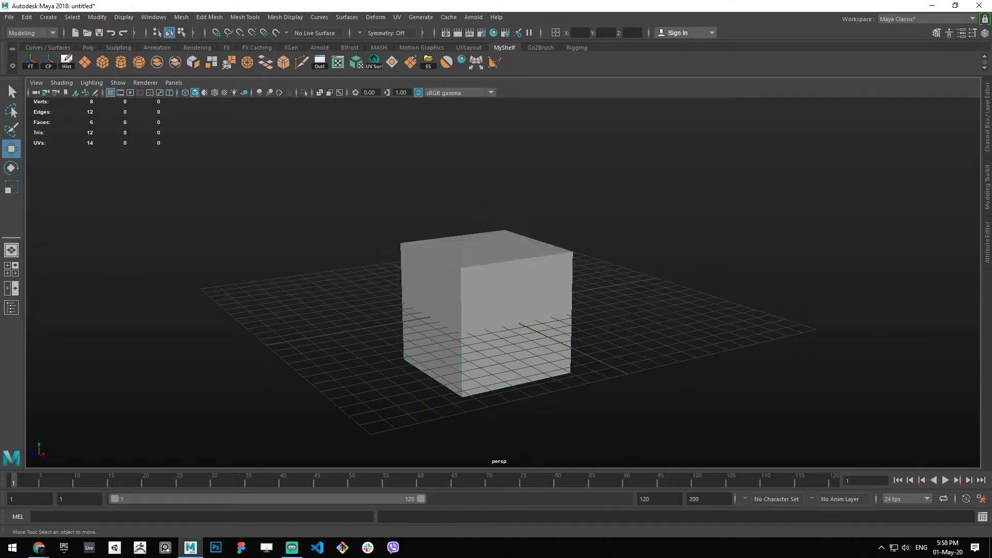
pyautogui.press('Delete')
pyautogui.click(102, 62)
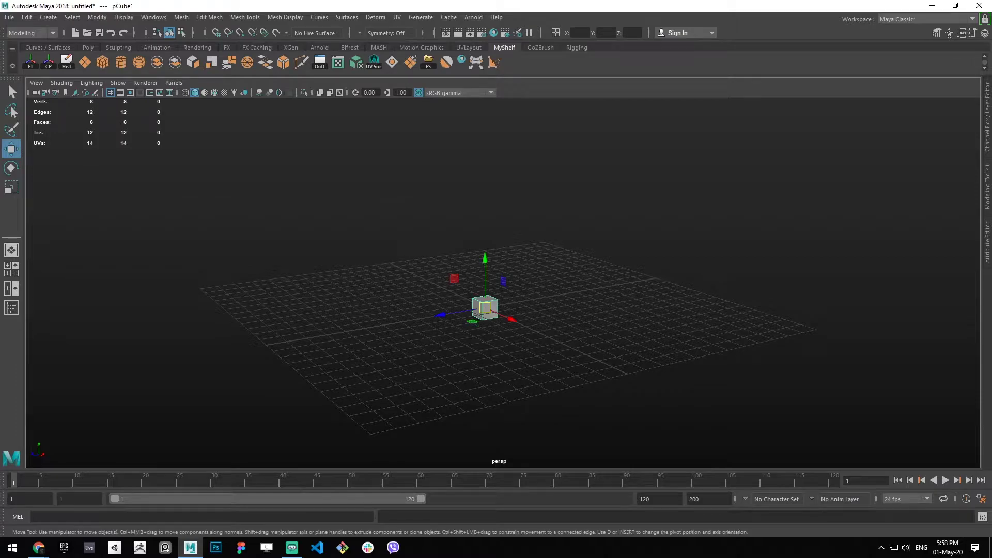
# - Scale the new cube up uniformly until it is about the size of the deleted one
pyautogui.press('r')
pyautogui.moveTo(485, 308); pyautogui.dragTo(666, 308)
pyautogui.click(666, 308)
pyautogui.click(522, 294)
pyautogui.moveTo(521, 294)
pyautogui.keyDown('alt'); pyautogui.mouseDown()
pyautogui.moveTo(481, 292)
pyautogui.moveTo(503, 275)
pyautogui.moveTo(521, 304)
pyautogui.mouseUp(); pyautogui.keyUp('alt')
pyautogui.scroll(3, 488, 294)
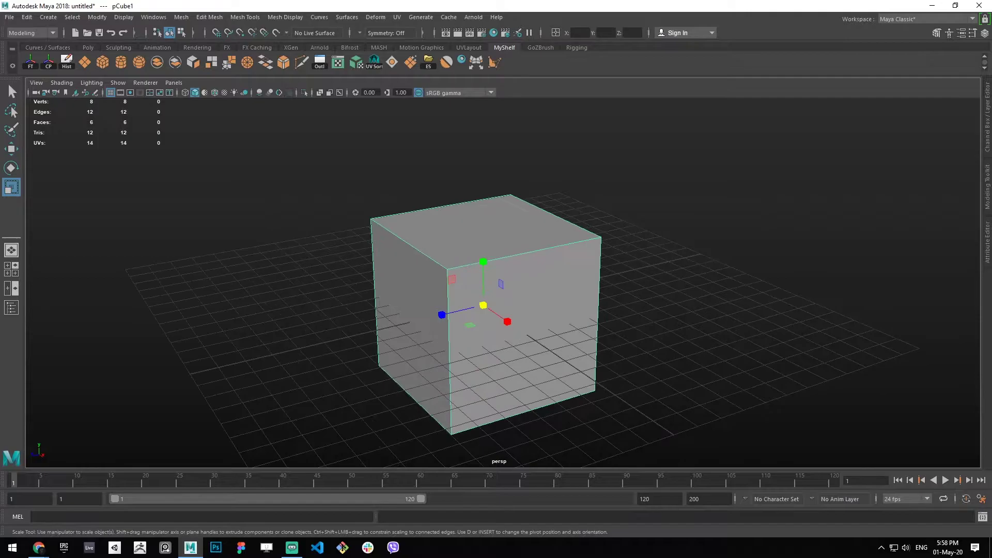
# - Cycle through the Move, Rotate and Scale tools on the cube to compare their manipulators
pyautogui.press('w')
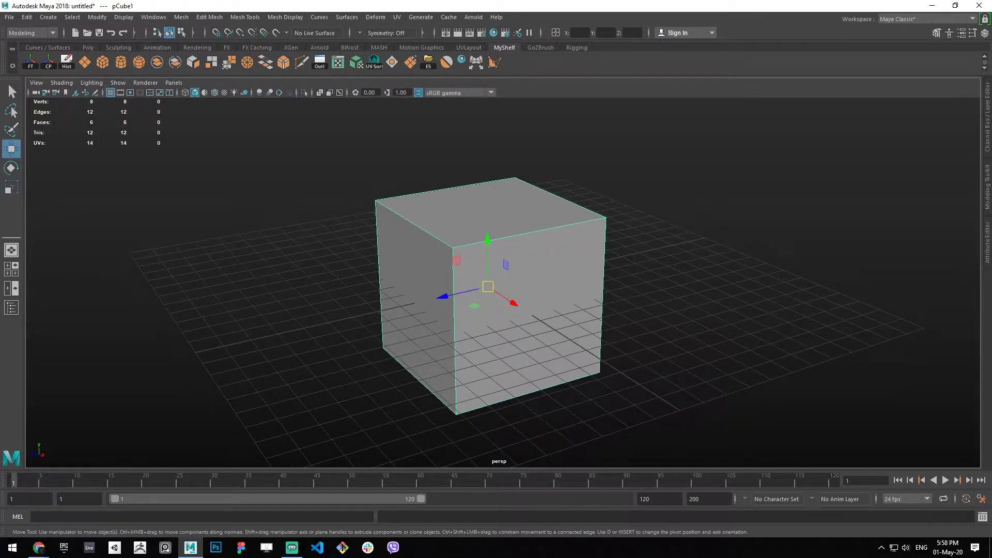
pyautogui.press('e')
pyautogui.press('r')
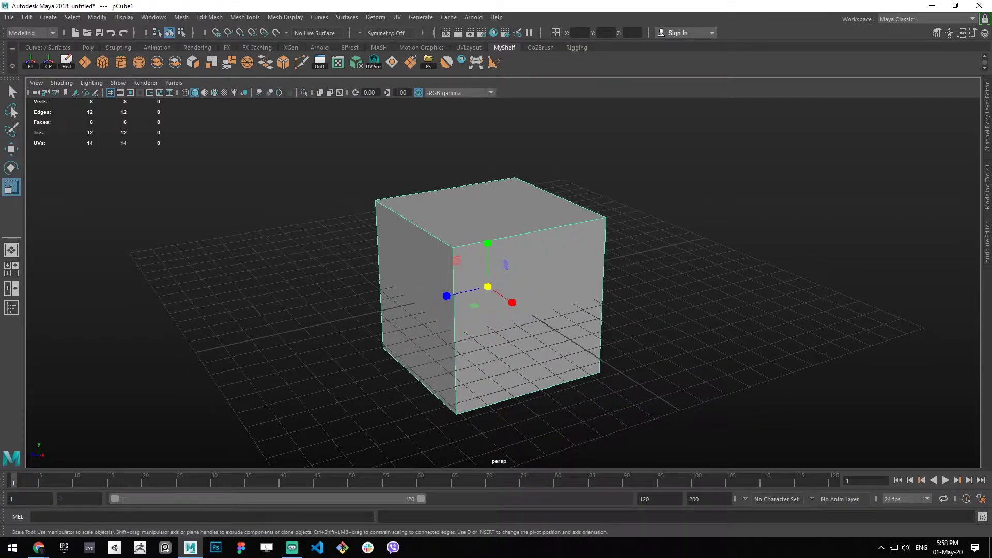
pyautogui.press('w')
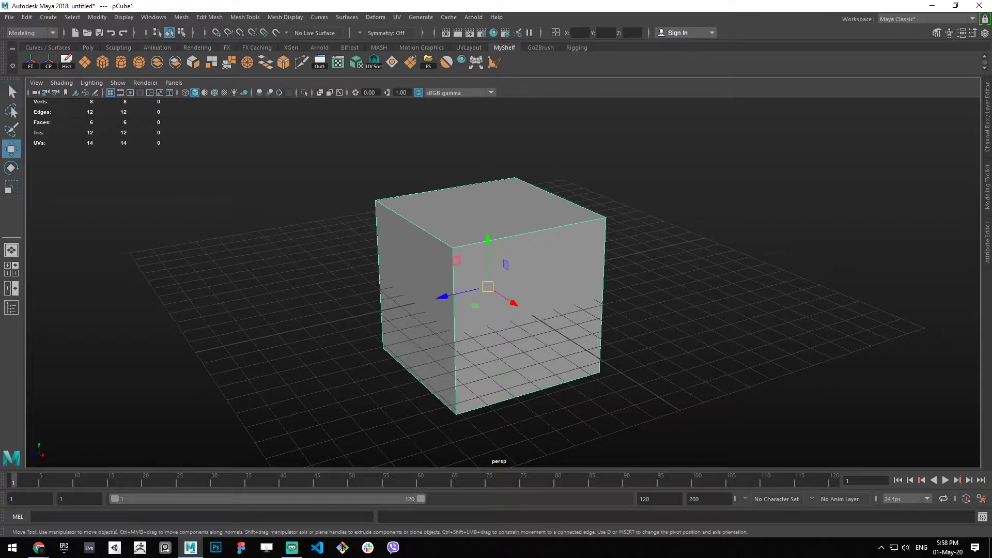
pyautogui.press('e')
pyautogui.press('r')
pyautogui.scroll(4, 495, 279)
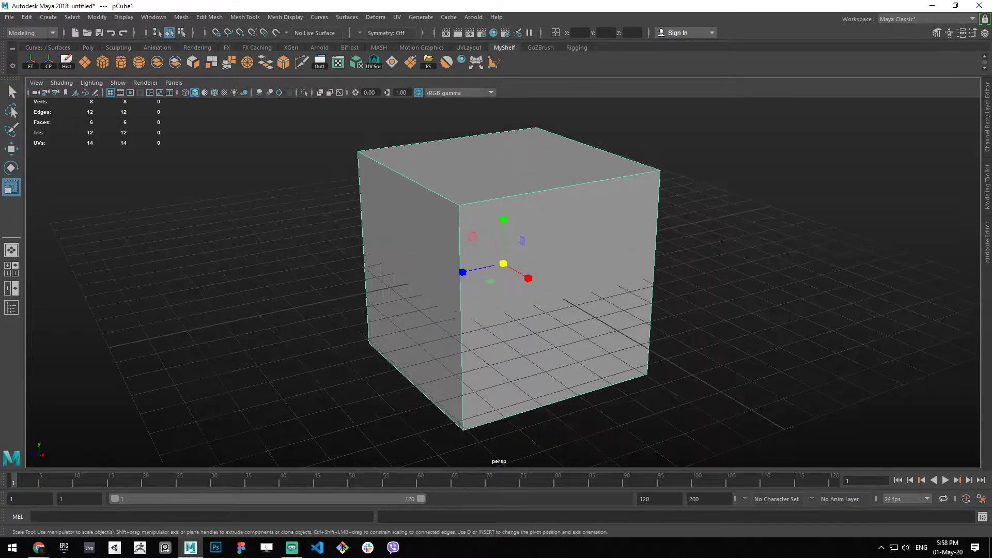
pyautogui.press('w')
pyautogui.keyDown('alt'); pyautogui.moveTo(496, 279); pyautogui.dragTo(484, 287, button='middle'); pyautogui.keyUp('alt')
pyautogui.press('e')
pyautogui.press('r')
pyautogui.keyDown('alt'); pyautogui.moveTo(496, 279); pyautogui.dragTo(484, 268); pyautogui.keyUp('alt')
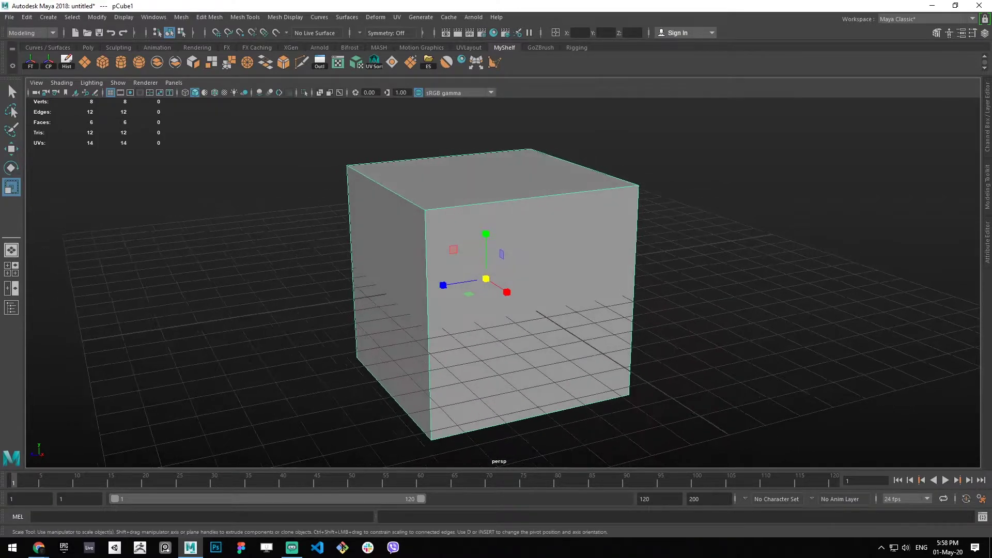
pyautogui.scroll(-3, 503, 283)
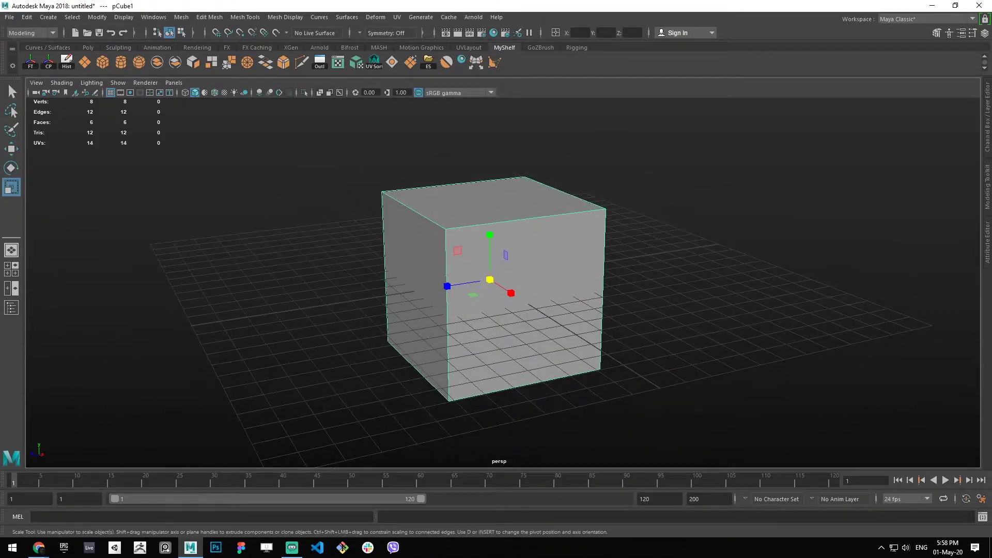
pyautogui.press('w')
pyautogui.keyDown('alt'); pyautogui.moveTo(501, 293); pyautogui.dragTo(499, 318, button='middle'); pyautogui.keyUp('alt')
pyautogui.scroll(3, 499, 318)
pyautogui.scroll(-3, 499, 318)
# - Scale the cube down slightly and uniformly with the Scale tool
pyautogui.press('r')
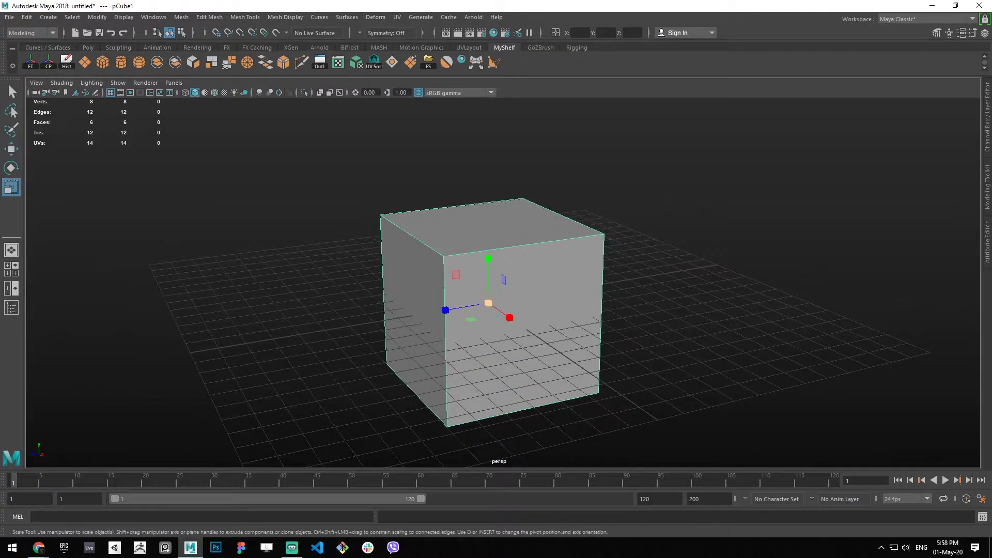
pyautogui.moveTo(488, 303); pyautogui.dragTo(444, 306)
pyautogui.scroll(2, 488, 305)
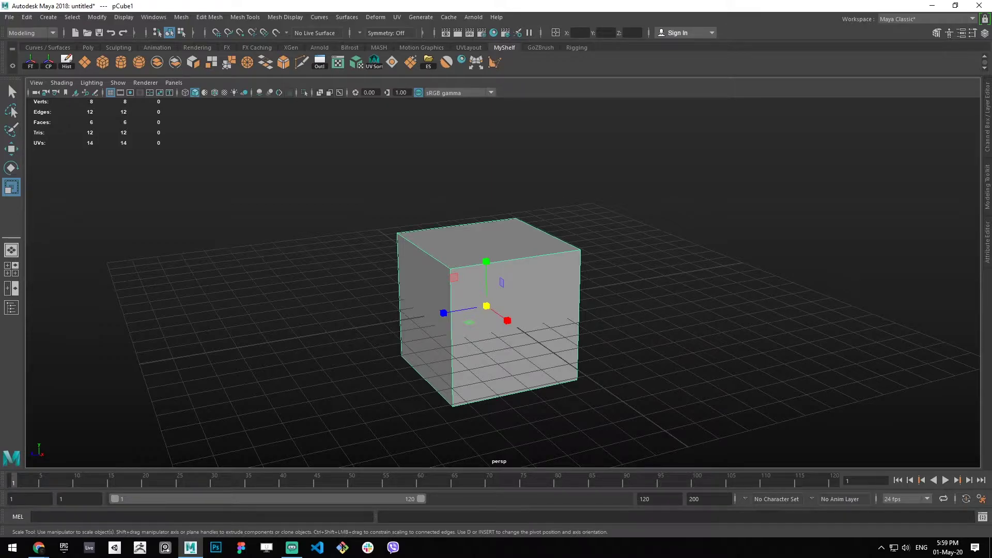
# - Enlarge and shrink the Scale manipulator repeatedly, ending with its handles extending well beyond the cube
pyautogui.press('=')
pyautogui.press('=')
pyautogui.press('-')
pyautogui.press('-')
pyautogui.press('-')
pyautogui.press('=')
pyautogui.press('=')
pyautogui.press('=')
pyautogui.press('=')
pyautogui.press('=')
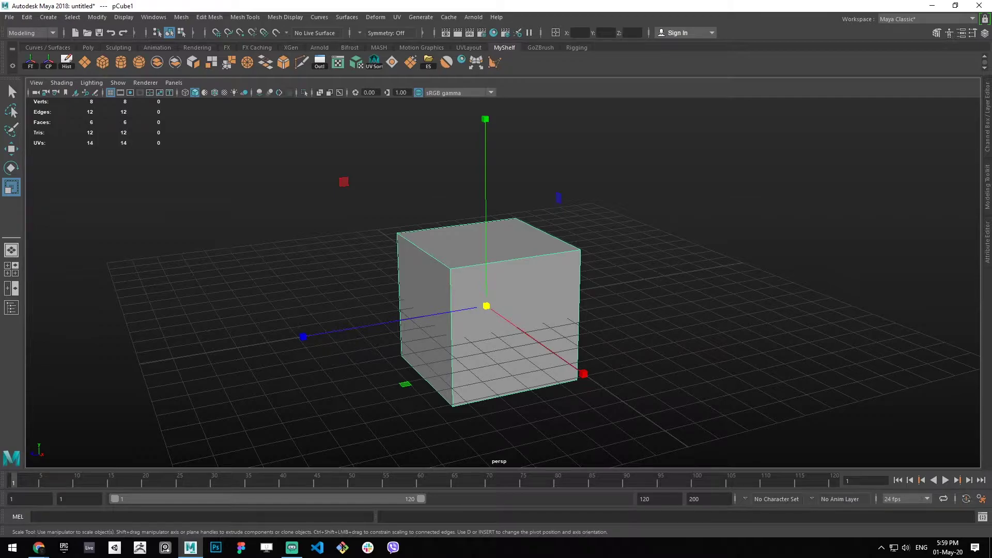
pyautogui.press('-')
pyautogui.press('-')
pyautogui.press('-')
pyautogui.press('=')
pyautogui.press('=')
pyautogui.press('=')
pyautogui.press('=')
pyautogui.press('=')
# - Try scaling the cube along its Z axis with large and small manipulator handles, undoing each scale
pyautogui.moveTo(82, 373); pyautogui.dragTo(233, 348)
pyautogui.hotkey('ctrl', 'z')
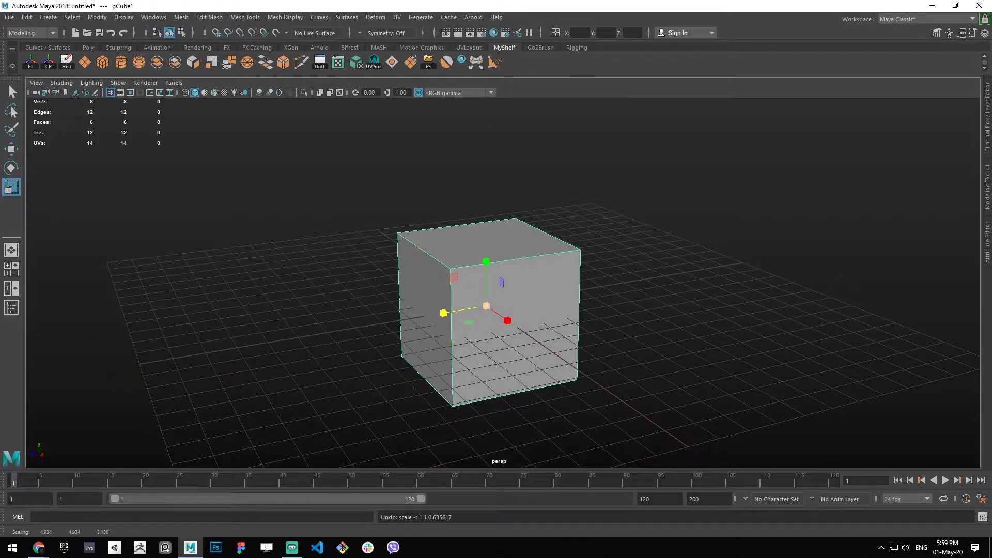
pyautogui.moveTo(443, 313)
pyautogui.mouseDown()
pyautogui.moveTo(431, 315)
pyautogui.moveTo(474, 305)
pyautogui.moveTo(458, 312)
pyautogui.mouseUp()
pyautogui.hotkey('ctrl', 'z')
# - Return to the Move tool for the cube
pyautogui.scroll(-3, 449, 312)
pyautogui.press('w')
pyautogui.scroll(4, 474, 304)
pyautogui.moveTo(459, 311)
pyautogui.keyDown('alt'); pyautogui.mouseDown(button='middle')
pyautogui.moveTo(468, 312)
pyautogui.moveTo(456, 297)
pyautogui.moveTo(466, 304)
pyautogui.mouseUp(button='middle'); pyautogui.keyUp('alt')
pyautogui.scroll(2, 467, 312)
pyautogui.scroll(-4, 456, 297)
pyautogui.scroll(3, 465, 304)
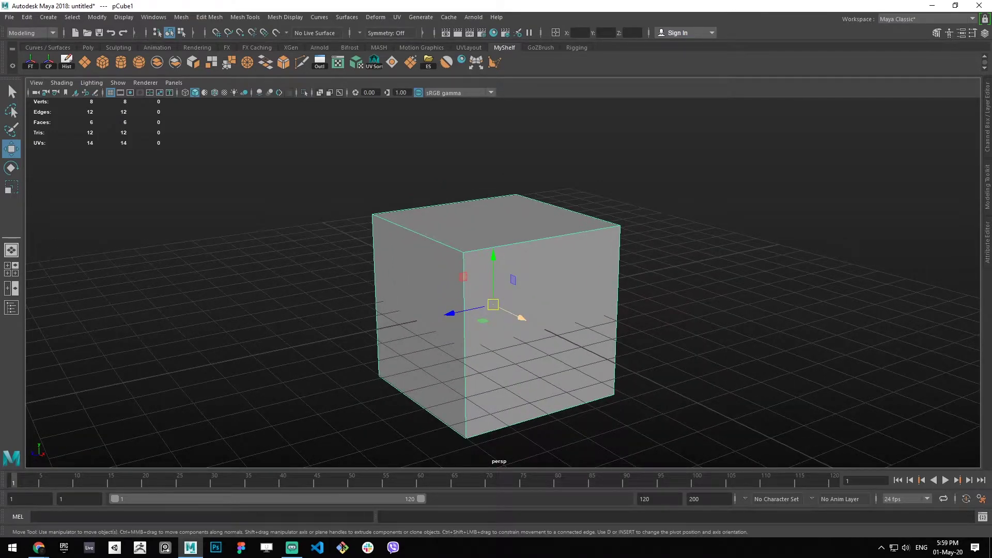
pyautogui.keyDown('alt'); pyautogui.moveTo(466, 305); pyautogui.dragTo(470, 326); pyautogui.keyUp('alt')
pyautogui.scroll(-3, 491, 310)
pyautogui.press('e')
pyautogui.press('w')
pyautogui.scroll(3, 491, 310)
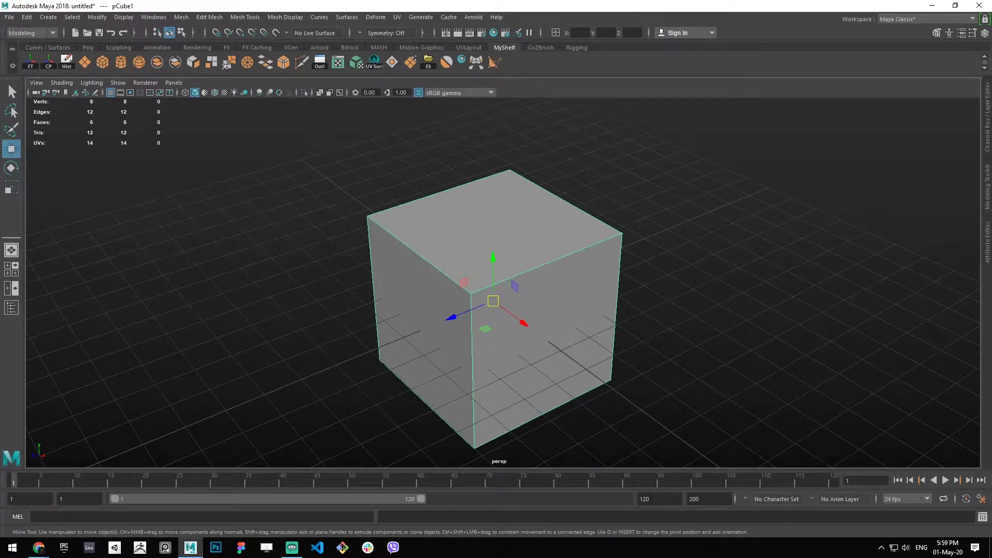
pyautogui.keyDown('alt'); pyautogui.moveTo(491, 310); pyautogui.dragTo(478, 287); pyautogui.keyUp('alt')
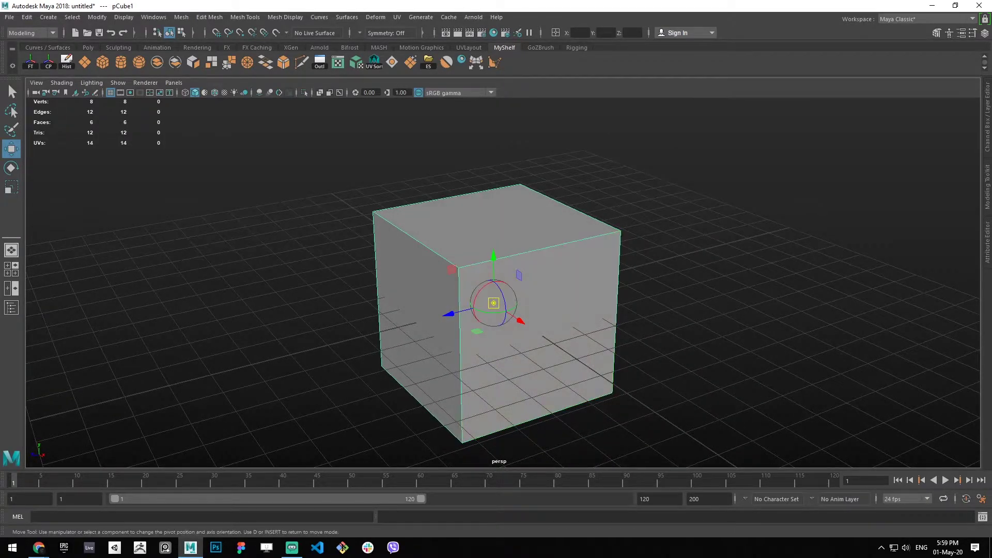
# - Toggle pivot editing on and off for the cube, ending with it switched on
pyautogui.moveTo(484, 306); pyautogui.dragTo(535, 235, button='right')
pyautogui.click(599, 191)
pyautogui.click(478, 307)
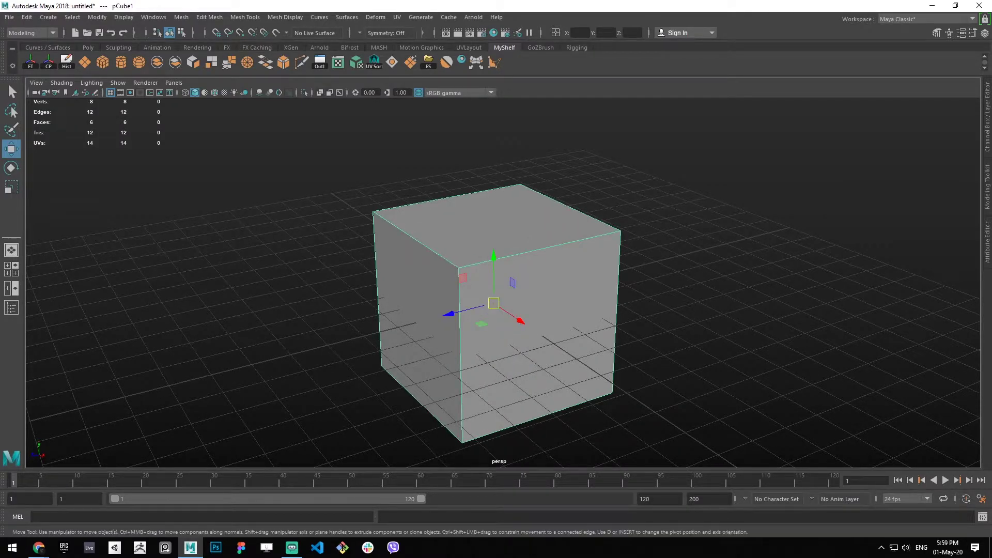
pyautogui.press('d')
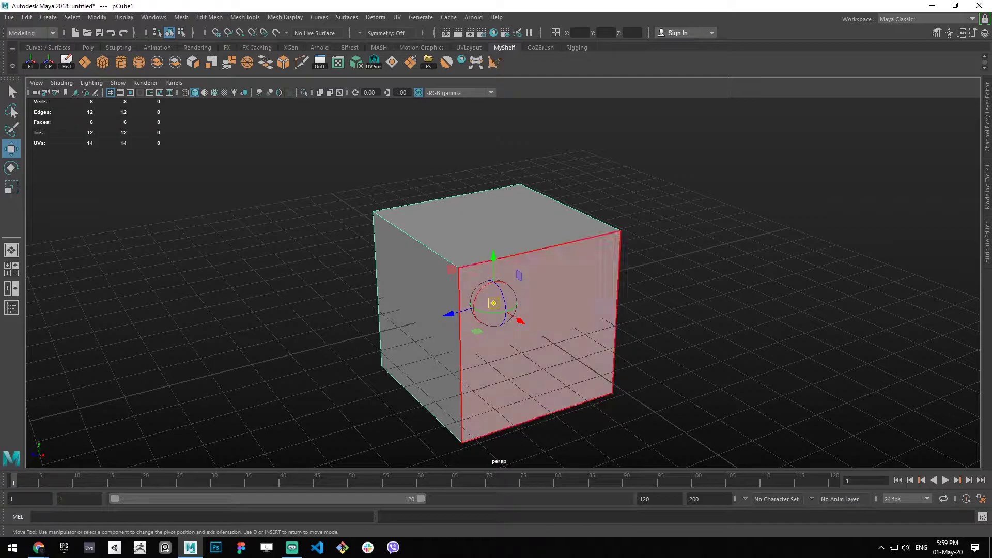
pyautogui.press('d')
pyautogui.moveTo(540, 310)
pyautogui.keyDown('alt'); pyautogui.mouseDown()
pyautogui.moveTo(523, 308)
pyautogui.moveTo(524, 299)
pyautogui.mouseUp(); pyautogui.keyUp('alt')
pyautogui.press('d')
pyautogui.keyDown('ctrl'); pyautogui.keyDown('shift'); pyautogui.rightClick(545, 289); pyautogui.keyUp('shift'); pyautogui.keyUp('ctrl')
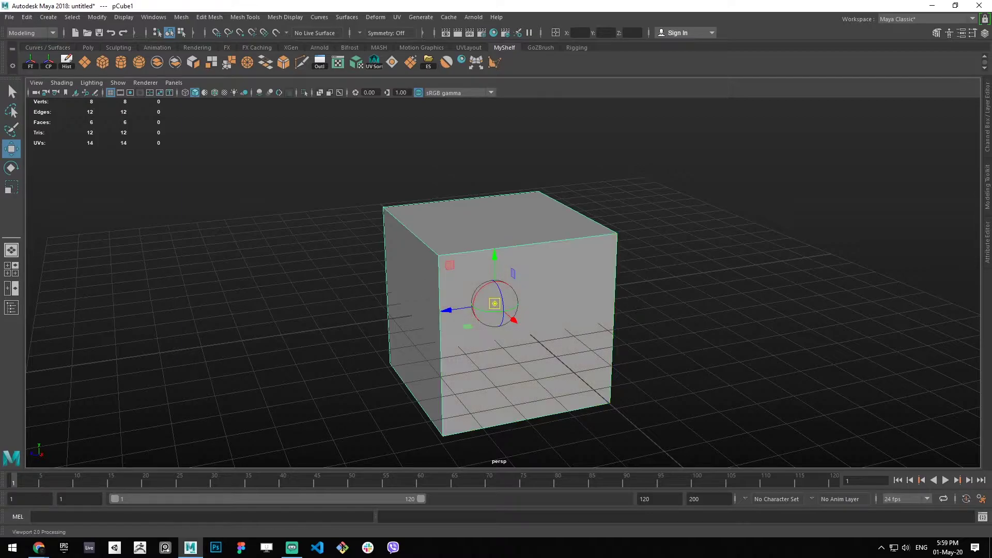
pyautogui.keyDown('alt'); pyautogui.moveTo(545, 289); pyautogui.dragTo(557, 290); pyautogui.keyUp('alt')
pyautogui.press('d')
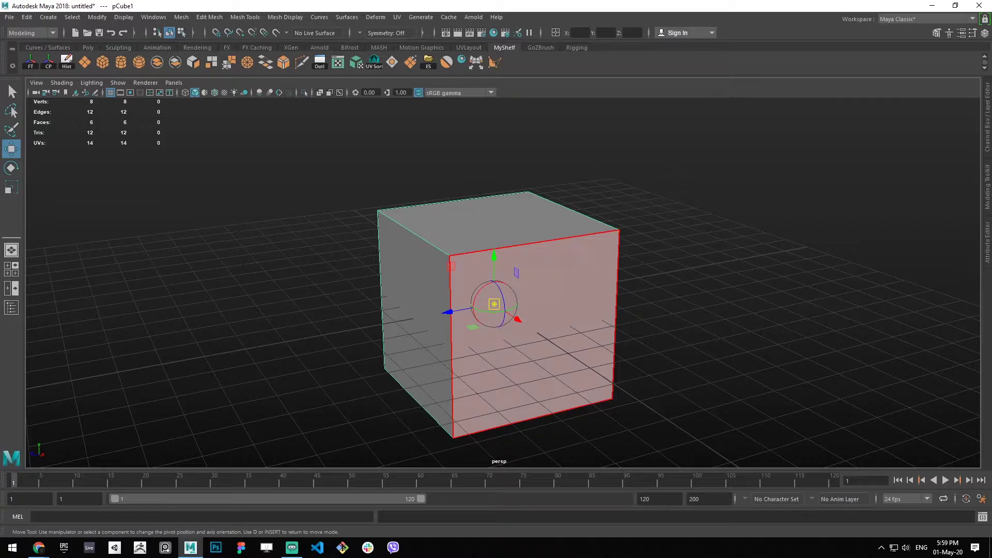
# - Examine the pivot editing options, including Snap Pivot Orientation, Snap Pivot Position, Pin Component Pivot and the Reset Pivot choices
pyautogui.rightClick(558, 292)
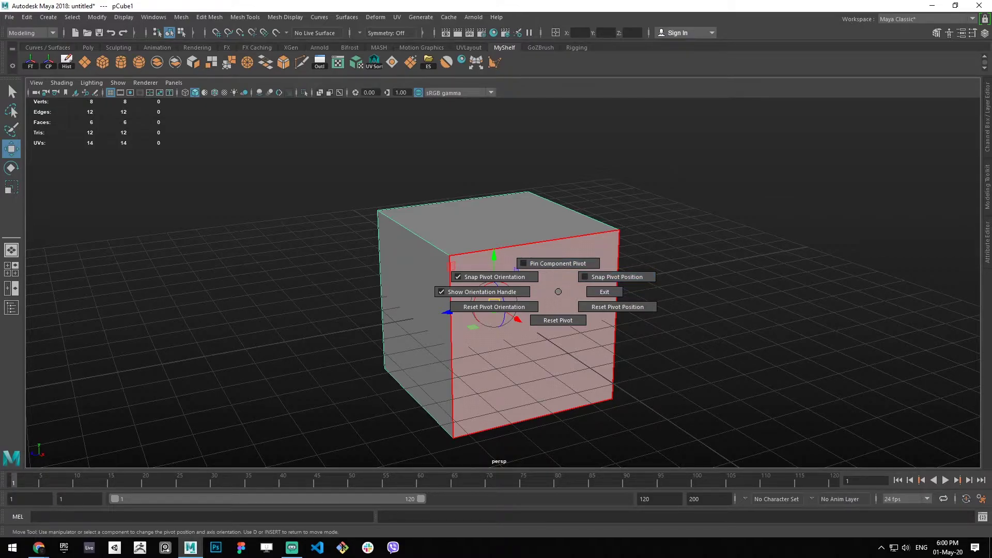
pyautogui.moveTo(565, 250); pyautogui.dragTo(615, 235, button='right')
pyautogui.click(651, 227)
pyautogui.click(563, 271)
pyautogui.moveTo(555, 250); pyautogui.dragTo(609, 235, button='right')
pyautogui.press('d')
pyautogui.rightClick(560, 291)
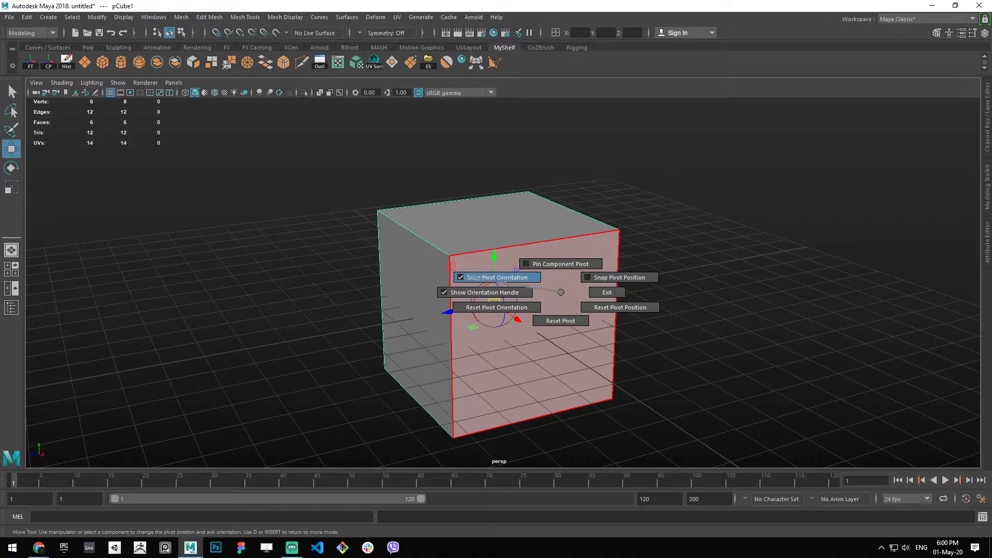
pyautogui.moveTo(510, 283); pyautogui.dragTo(561, 292, button='right')
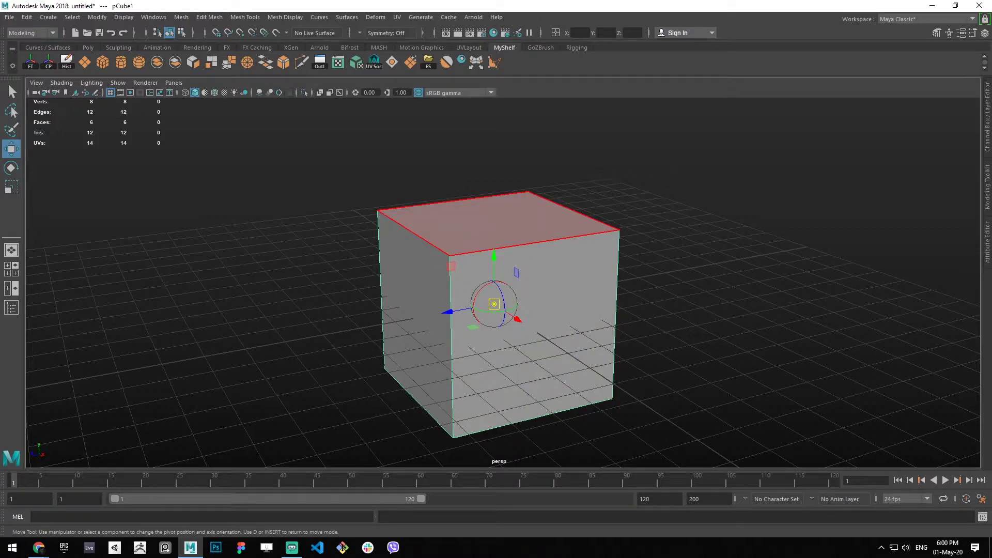
# - Align the pivot's orientation in turn to the cube's top face, two adjacent side faces and another side face
pyautogui.keyDown('ctrl'); pyautogui.click(497, 224); pyautogui.keyUp('ctrl')
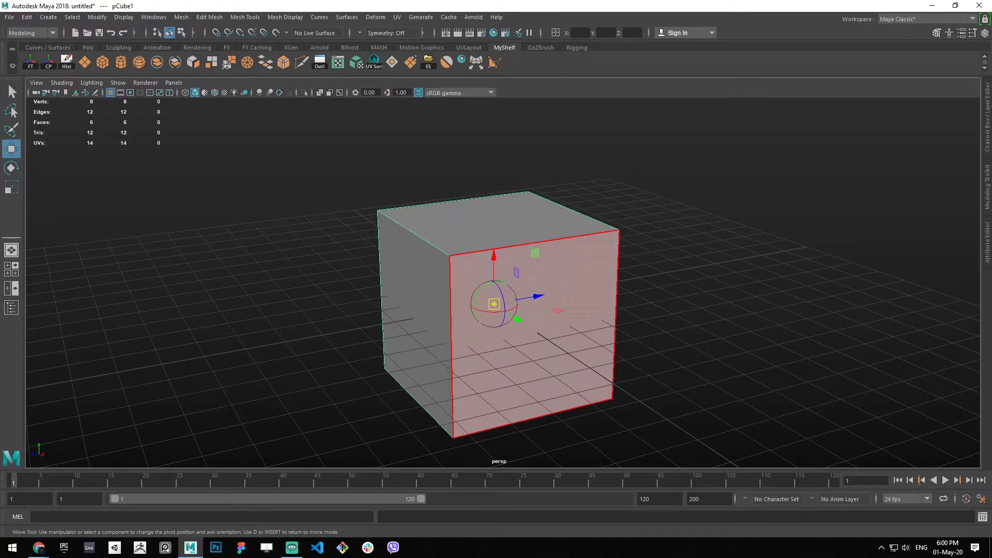
pyautogui.keyDown('ctrl'); pyautogui.click(543, 330); pyautogui.keyUp('ctrl')
pyautogui.keyDown('ctrl'); pyautogui.click(416, 320); pyautogui.keyUp('ctrl')
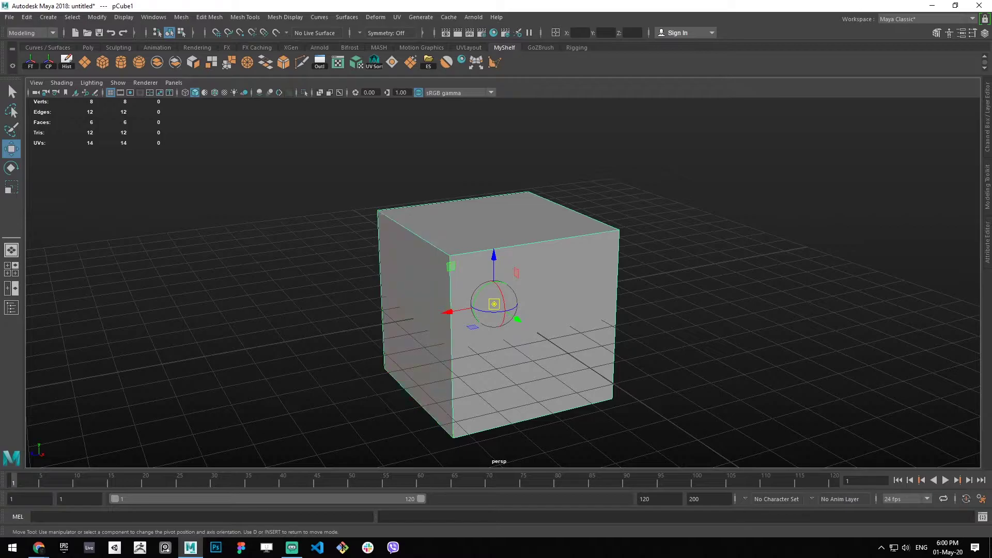
pyautogui.keyDown('alt'); pyautogui.moveTo(672, 325); pyautogui.dragTo(584, 322); pyautogui.keyUp('alt')
pyautogui.keyDown('ctrl'); pyautogui.click(582, 321); pyautogui.keyUp('ctrl')
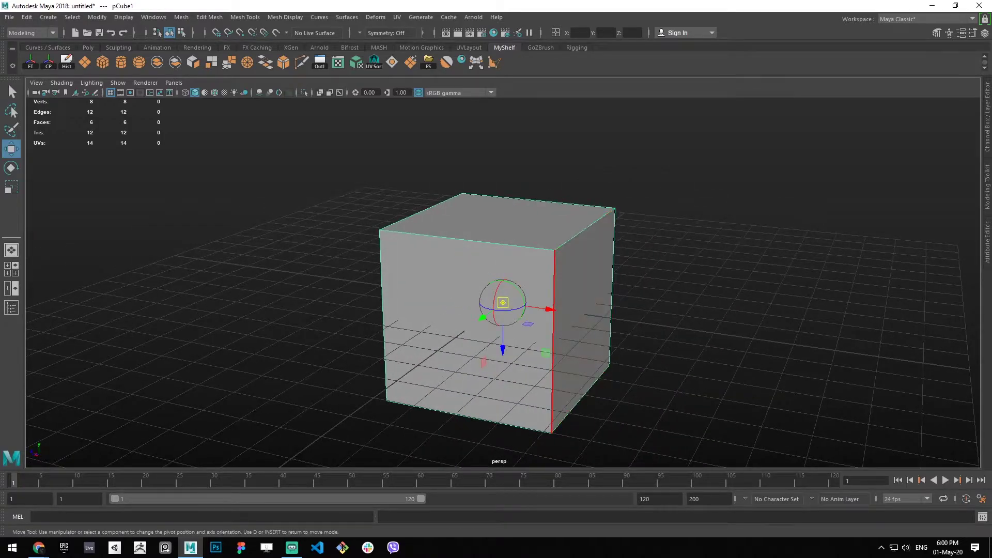
# - Align the pivot's orientation to one of the cube's top corner vertices and toggle pivot editing to compare the axes
pyautogui.keyDown('alt'); pyautogui.moveTo(554, 315); pyautogui.dragTo(614, 313); pyautogui.keyUp('alt')
pyautogui.press('d')
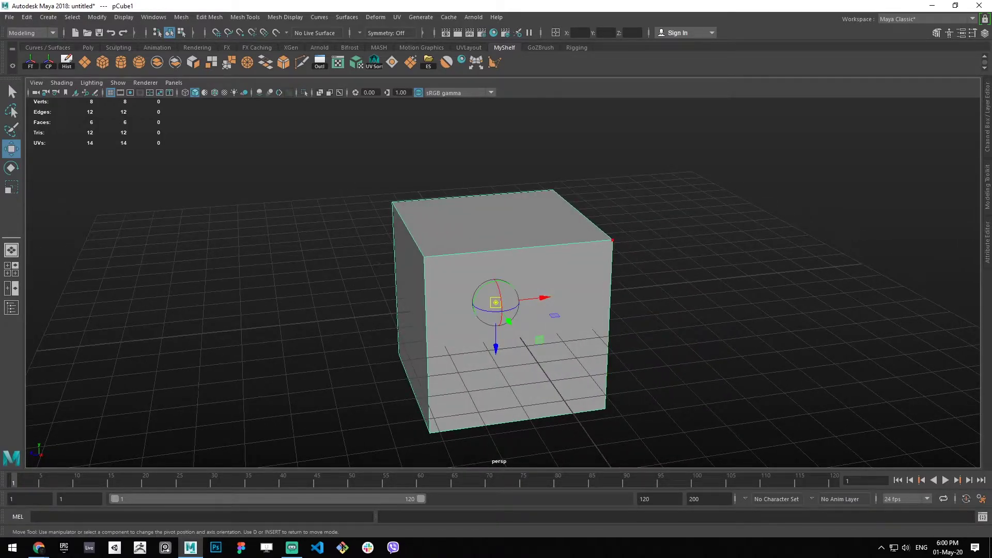
pyautogui.keyDown('ctrl'); pyautogui.click(612, 240); pyautogui.keyUp('ctrl')
pyautogui.keyDown('alt'); pyautogui.moveTo(557, 279); pyautogui.dragTo(581, 259); pyautogui.keyUp('alt')
pyautogui.press('d')
pyautogui.press('d')
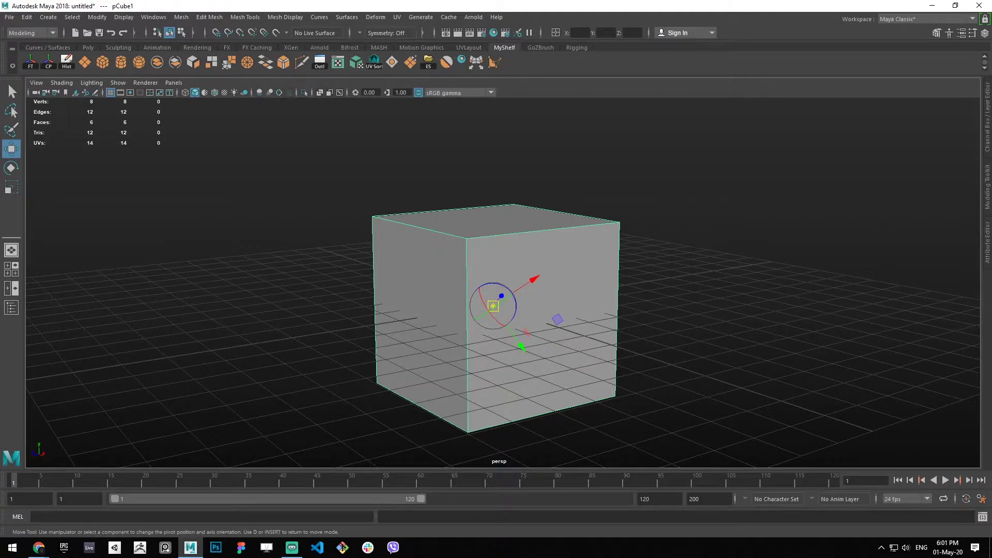
pyautogui.press('d')
pyautogui.keyDown('alt'); pyautogui.moveTo(558, 320); pyautogui.dragTo(534, 329); pyautogui.keyUp('alt')
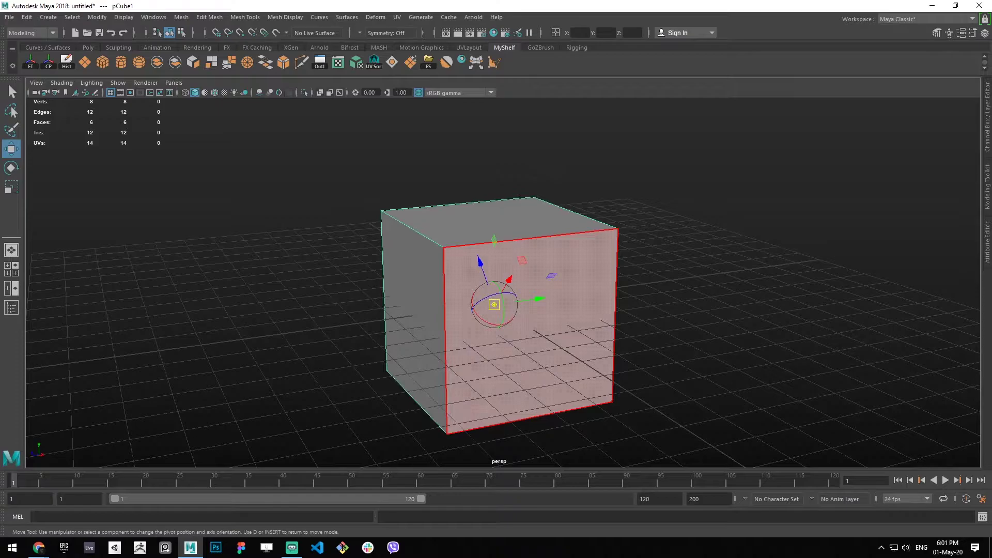
pyautogui.press('d')
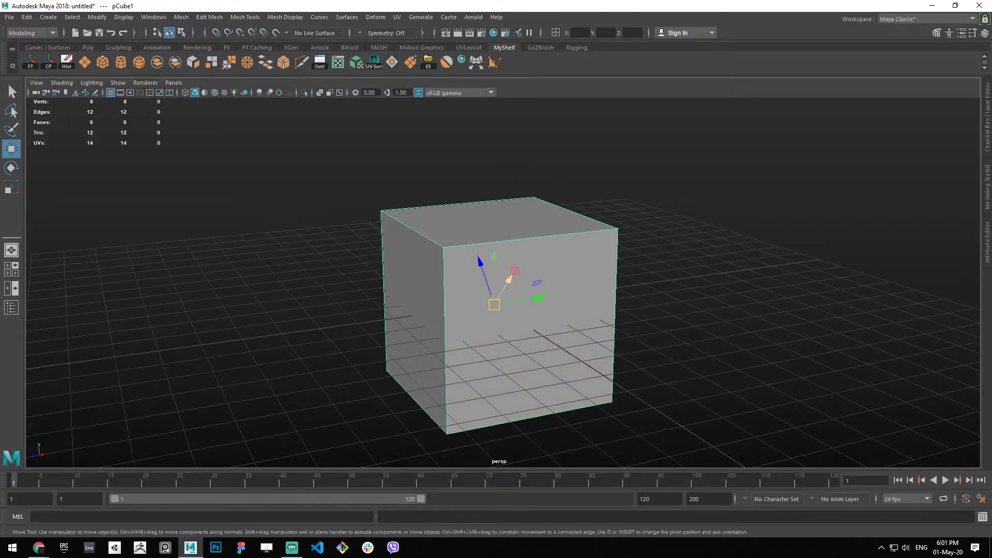
pyautogui.press('d')
# - Enable Snap Pivot Position alongside Snap Pivot Orientation for the cube's pivot
pyautogui.rightClick(578, 286)
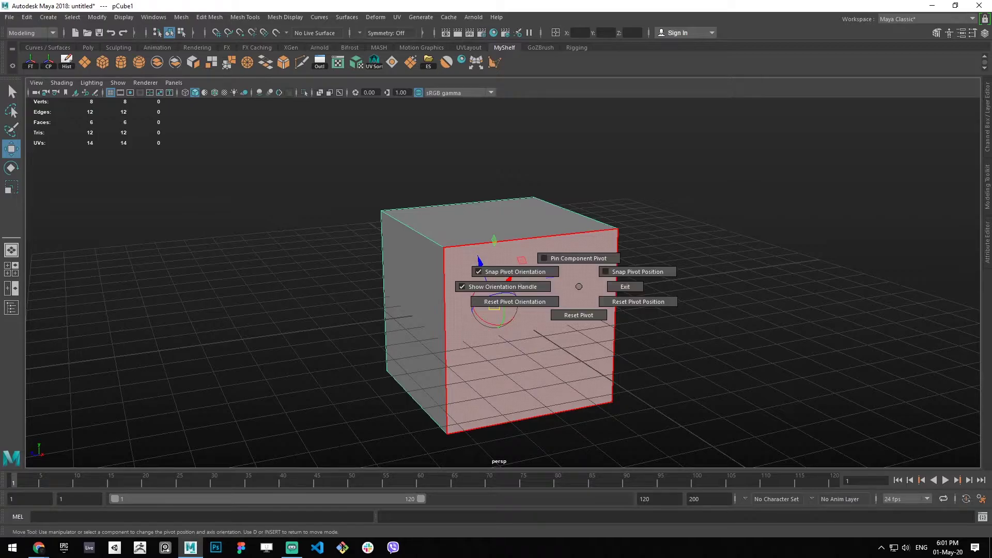
pyautogui.moveTo(578, 286); pyautogui.dragTo(617, 274, button='right')
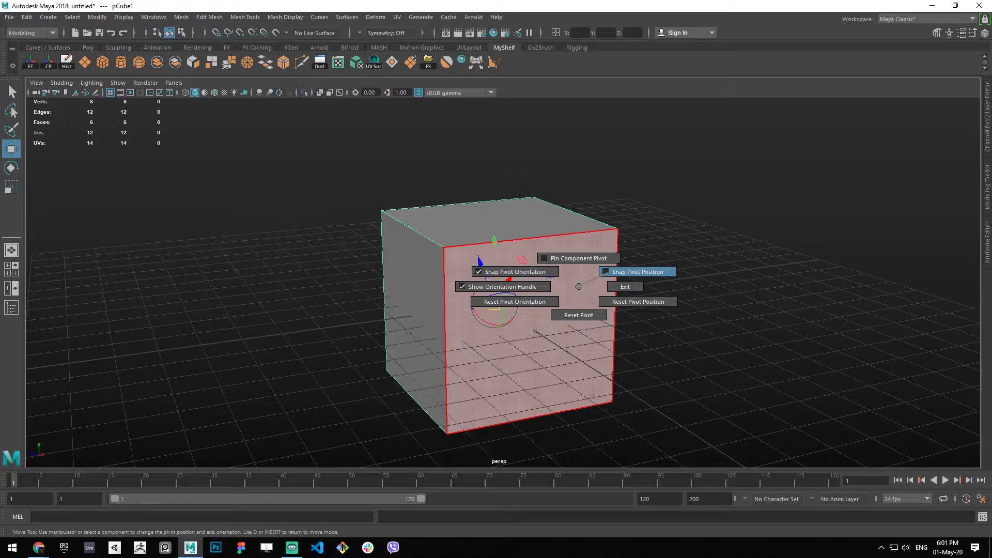
pyautogui.moveTo(617, 274); pyautogui.dragTo(619, 271, button='right')
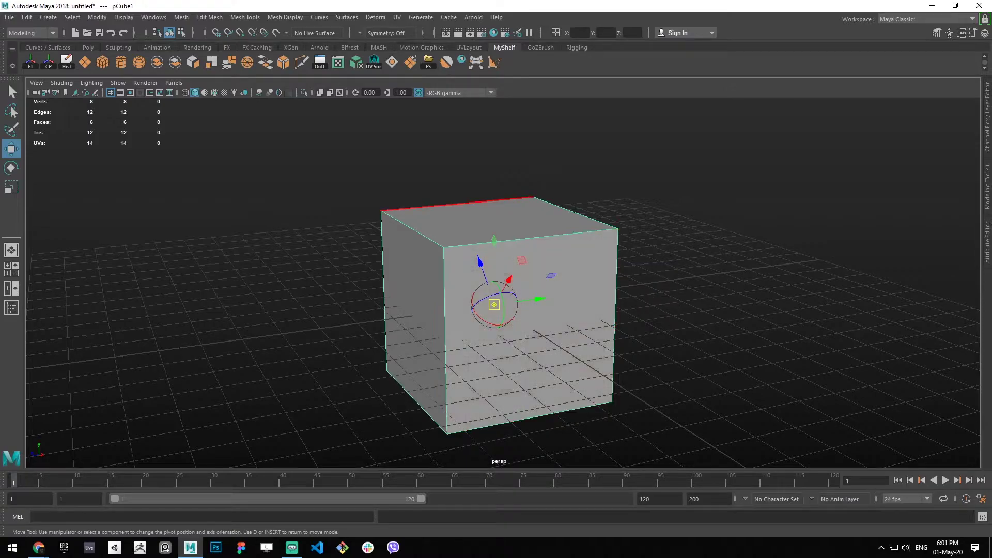
# - Snap the pivot's position and orientation in turn to a top edge's midpoint and the centres of two adjacent side faces
pyautogui.click(573, 212)
pyautogui.click(409, 227)
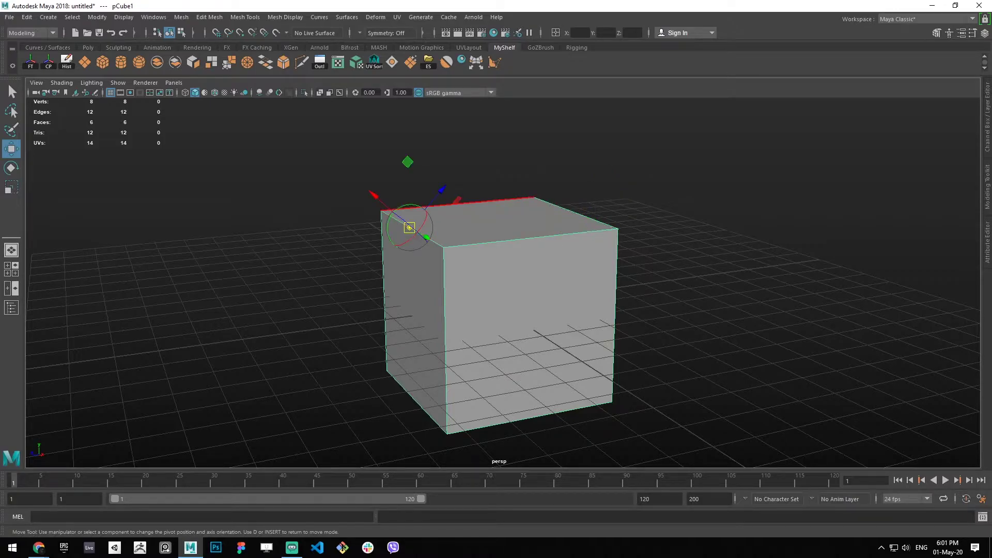
pyautogui.click(411, 316)
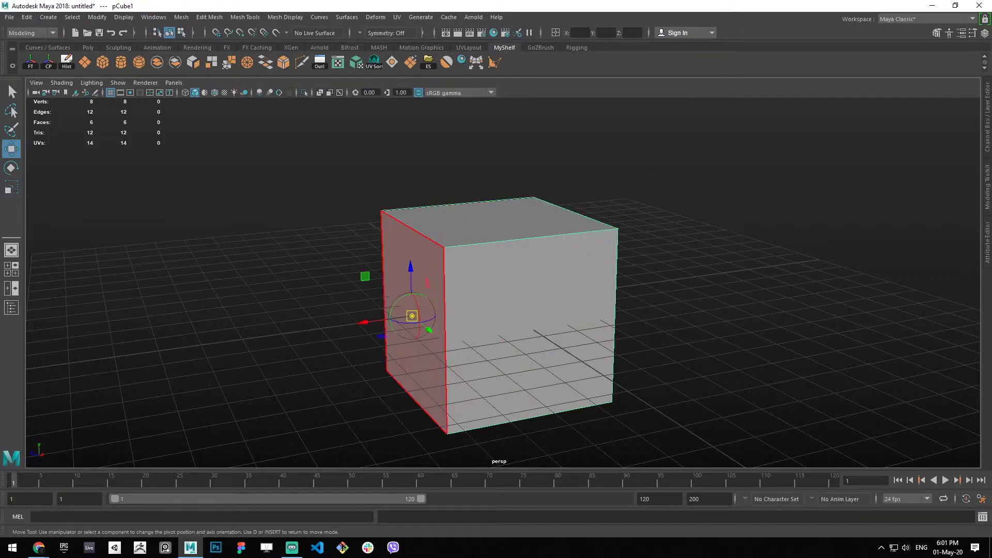
pyautogui.keyDown('alt'); pyautogui.moveTo(512, 315); pyautogui.dragTo(413, 312); pyautogui.keyUp('alt')
pyautogui.click(576, 321)
pyautogui.click(447, 325)
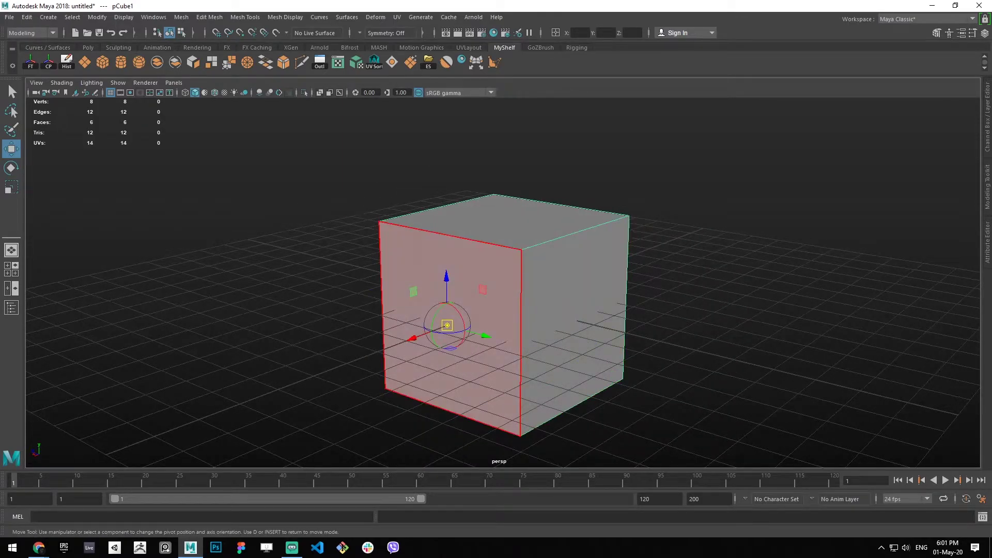
# - Turn off Snap Pivot Orientation and snap only the pivot's position to the top face, a side face, a top corner and a top edge
pyautogui.rightClick(497, 317)
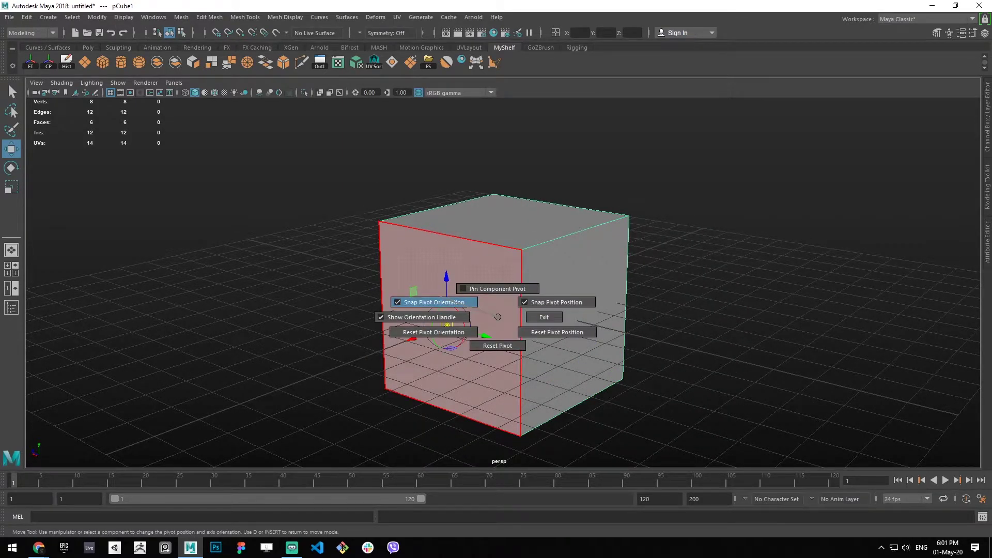
pyautogui.click(447, 301)
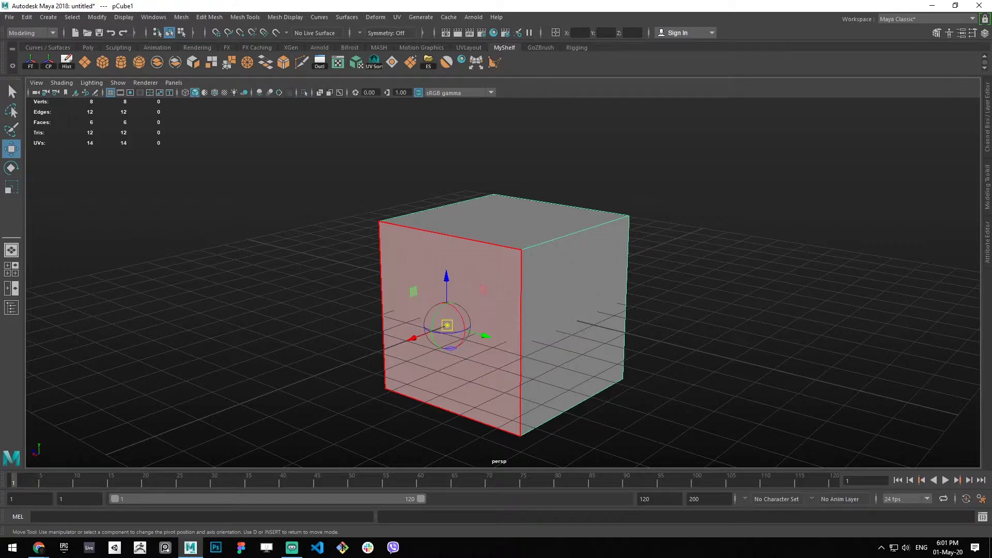
pyautogui.click(506, 220)
pyautogui.click(563, 294)
pyautogui.click(521, 250)
pyautogui.keyDown('alt'); pyautogui.moveTo(537, 309); pyautogui.dragTo(632, 320); pyautogui.keyUp('alt')
pyautogui.click(412, 236)
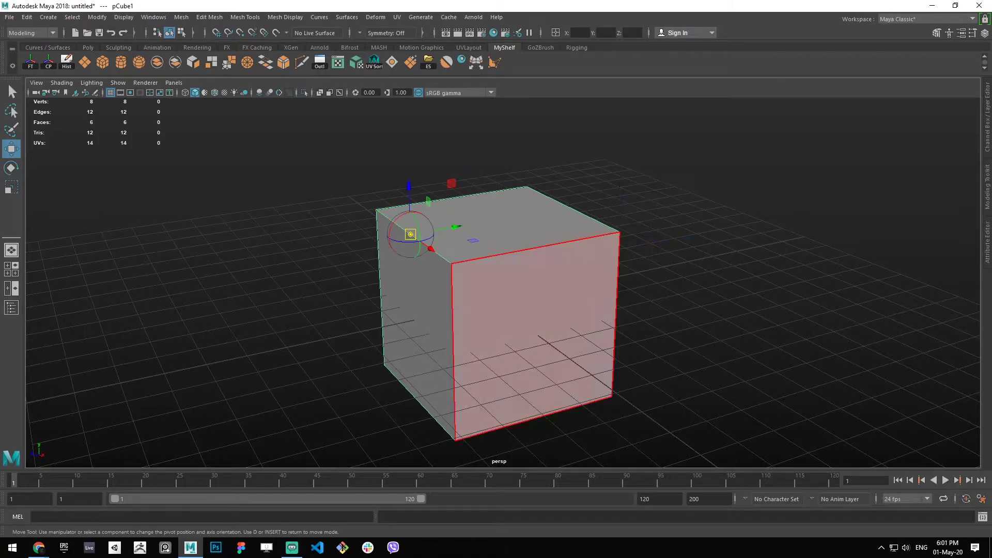
# - Reset the cube's pivot position and its whole pivot, and leave pivot editing
pyautogui.rightClick(521, 273)
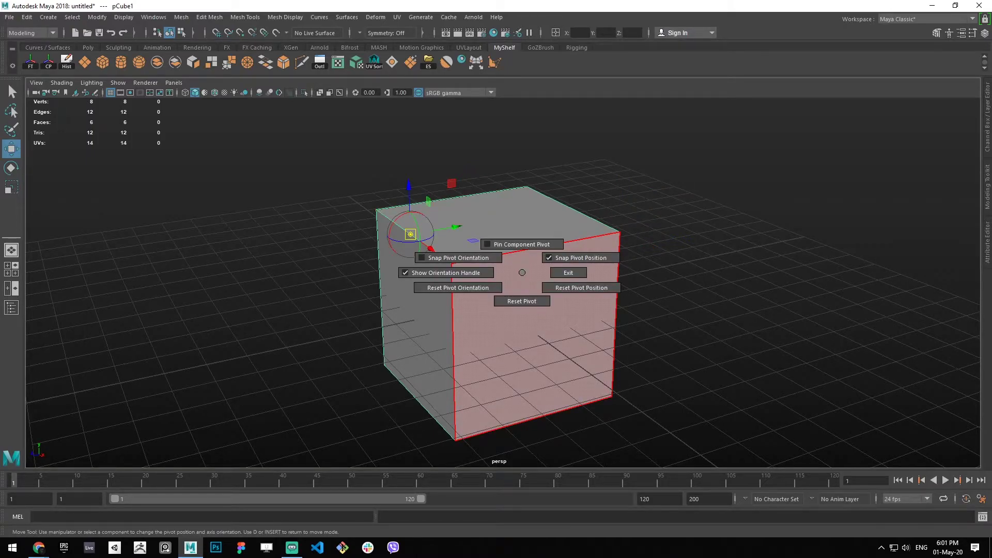
pyautogui.click(568, 272)
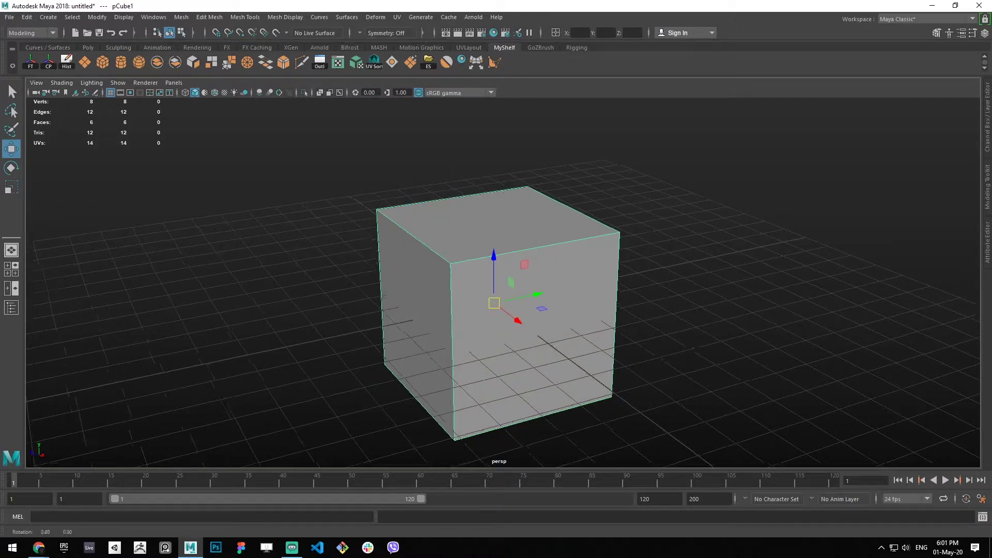
pyautogui.press('d')
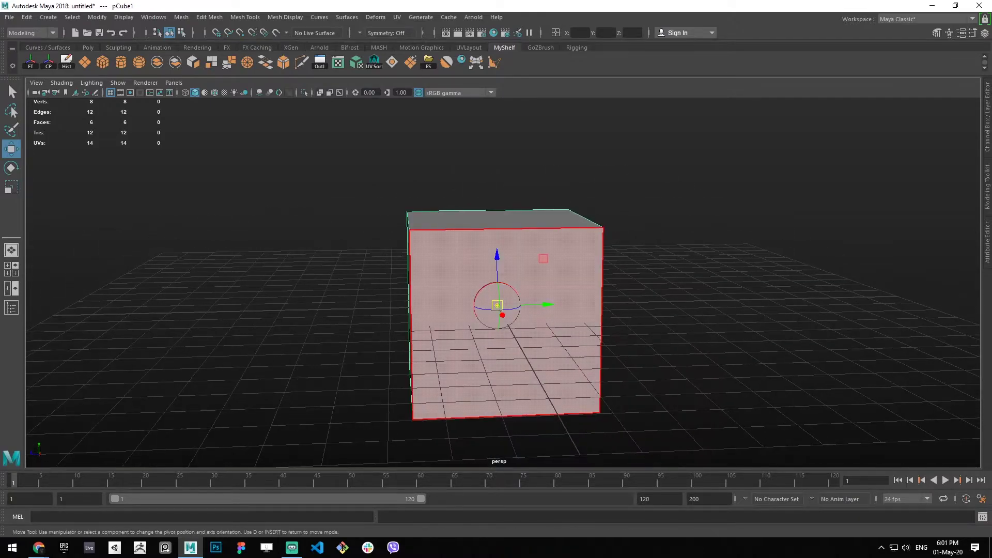
pyautogui.rightClick(577, 281)
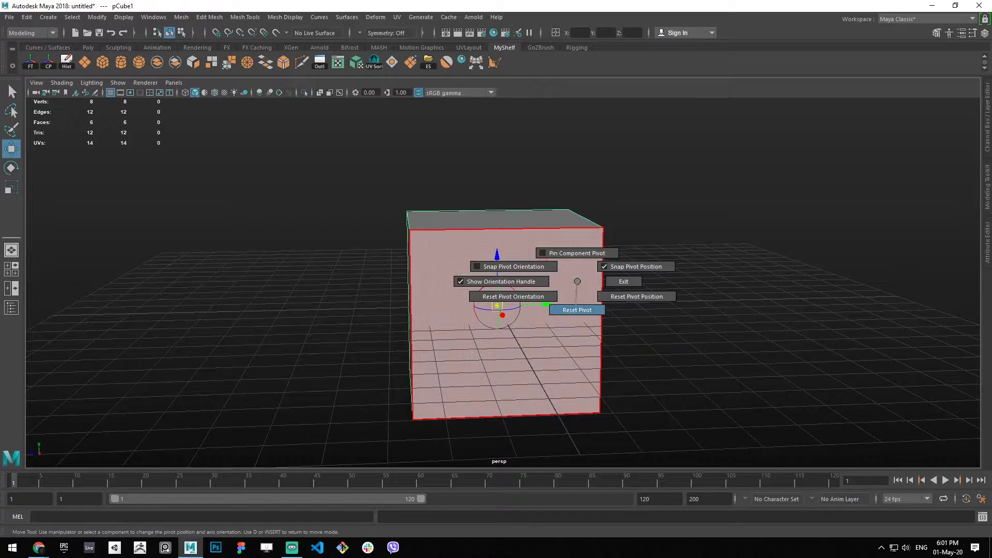
pyautogui.click(577, 309)
pyautogui.press('d')
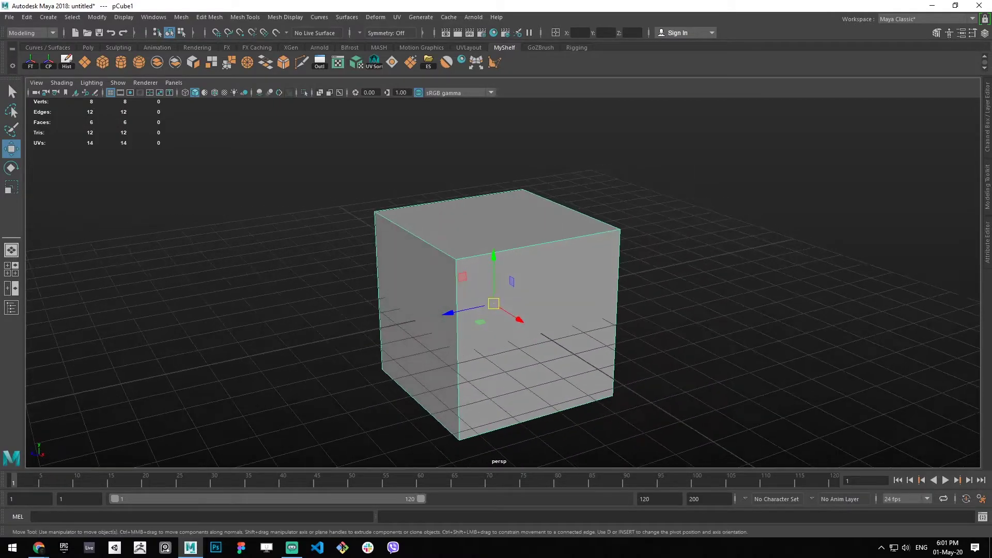
# - Reopen the cube's pivot editing options to review Snap Pivot Position, and leave pivot editing
pyautogui.press('d')
pyautogui.rightClick(568, 276)
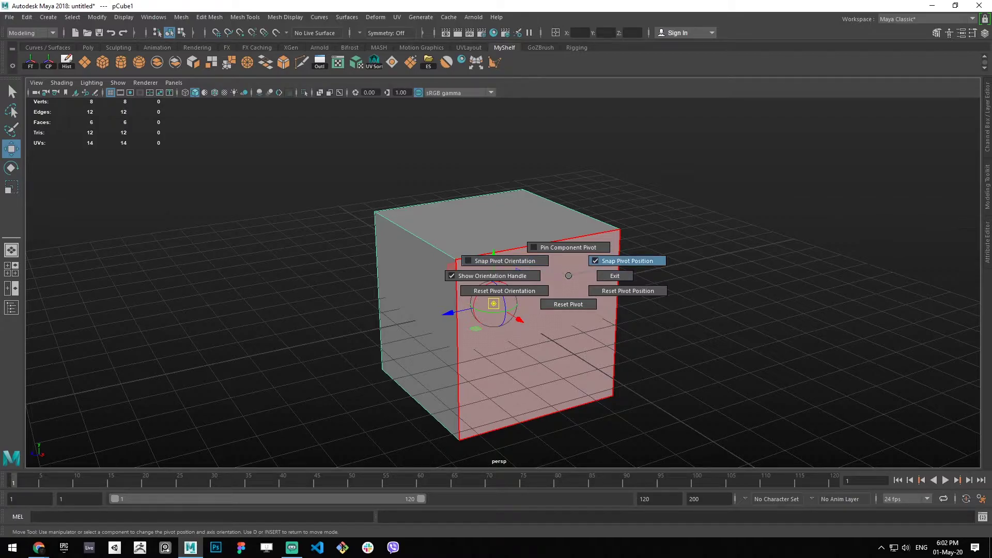
pyautogui.click(569, 275)
pyautogui.press('d')
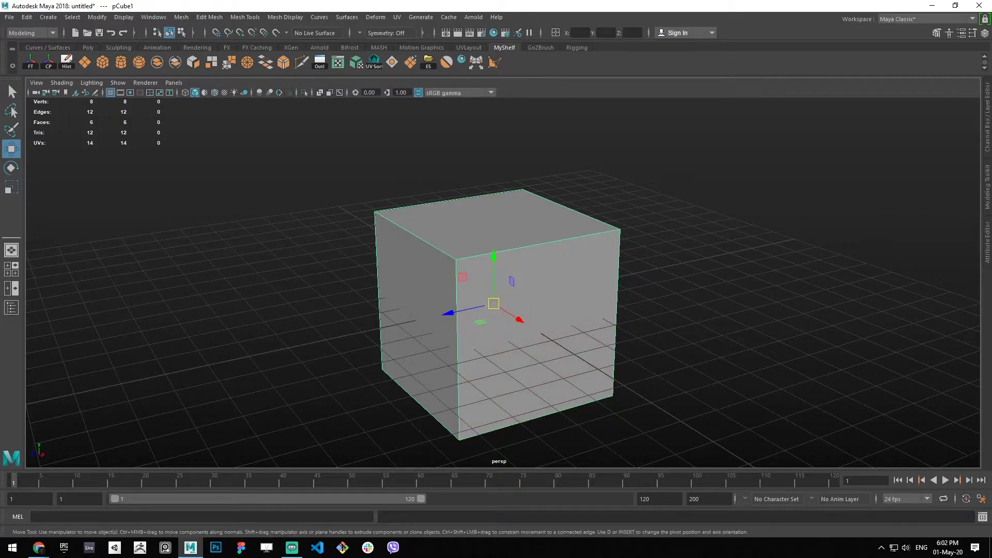
pyautogui.keyDown('alt'); pyautogui.moveTo(568, 275); pyautogui.dragTo(594, 270); pyautogui.keyUp('alt')
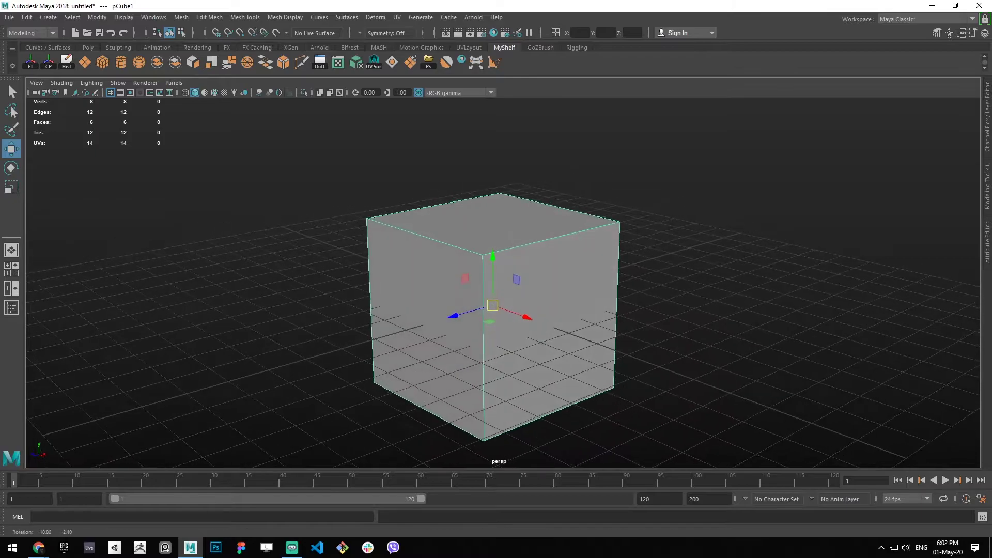
pyautogui.scroll(-3, 594, 270)
pyautogui.keyDown('alt'); pyautogui.moveTo(594, 270); pyautogui.dragTo(584, 266, button='middle'); pyautogui.keyUp('alt')
pyautogui.keyDown('alt'); pyautogui.moveTo(585, 266); pyautogui.dragTo(558, 279); pyautogui.keyUp('alt')
pyautogui.scroll(3, 535, 250)
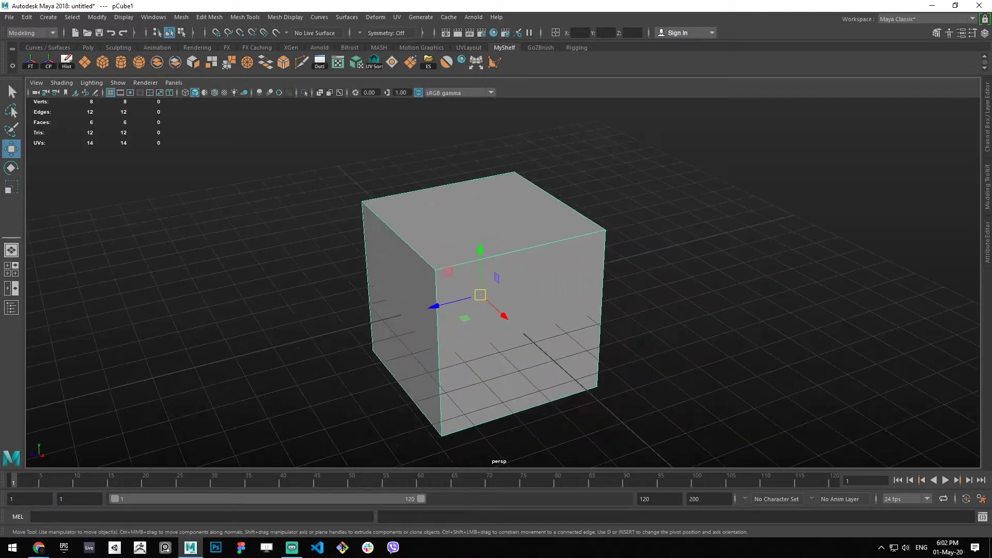
pyautogui.keyDown('alt'); pyautogui.moveTo(531, 249); pyautogui.dragTo(547, 250, button='middle'); pyautogui.keyUp('alt')
pyautogui.scroll(1, 547, 249)
pyautogui.scroll(-2, 547, 249)
pyautogui.moveTo(547, 249); pyautogui.dragTo(608, 209, button='right')
pyautogui.click(610, 211)
pyautogui.click(530, 289)
pyautogui.moveTo(530, 289)
pyautogui.keyDown('alt'); pyautogui.mouseDown()
pyautogui.moveTo(613, 248)
pyautogui.moveTo(527, 268)
pyautogui.moveTo(528, 293)
pyautogui.moveTo(558, 277)
pyautogui.moveTo(539, 287)
pyautogui.mouseUp(); pyautogui.keyUp('alt')
pyautogui.scroll(2, 558, 277)
pyautogui.scroll(-2, 558, 278)
# - Switch on pivot editing and snap the pivot from the cube's centre to a lower corner with vertex snapping
pyautogui.press('d')
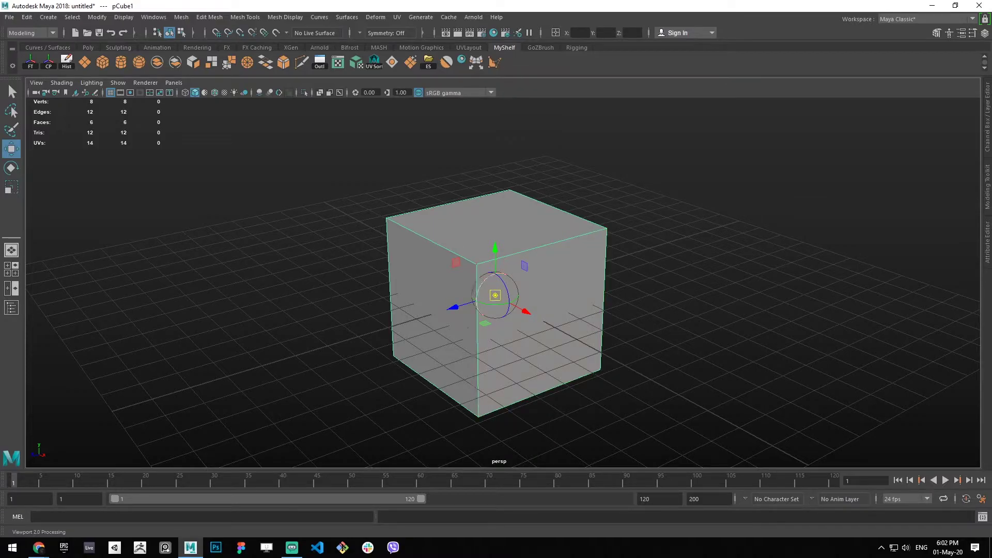
pyautogui.scroll(2, 483, 305)
pyautogui.scroll(2, 488, 306)
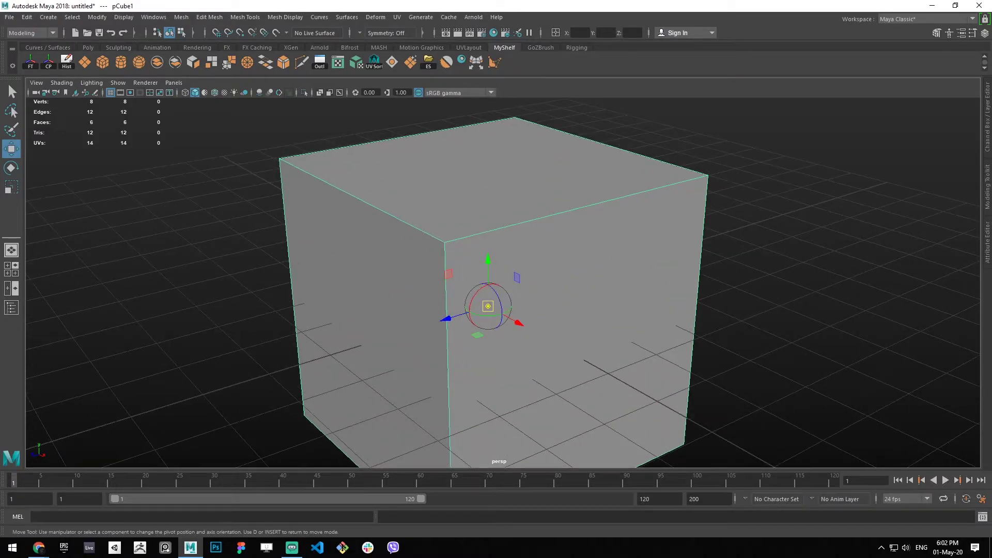
pyautogui.scroll(-2, 488, 306)
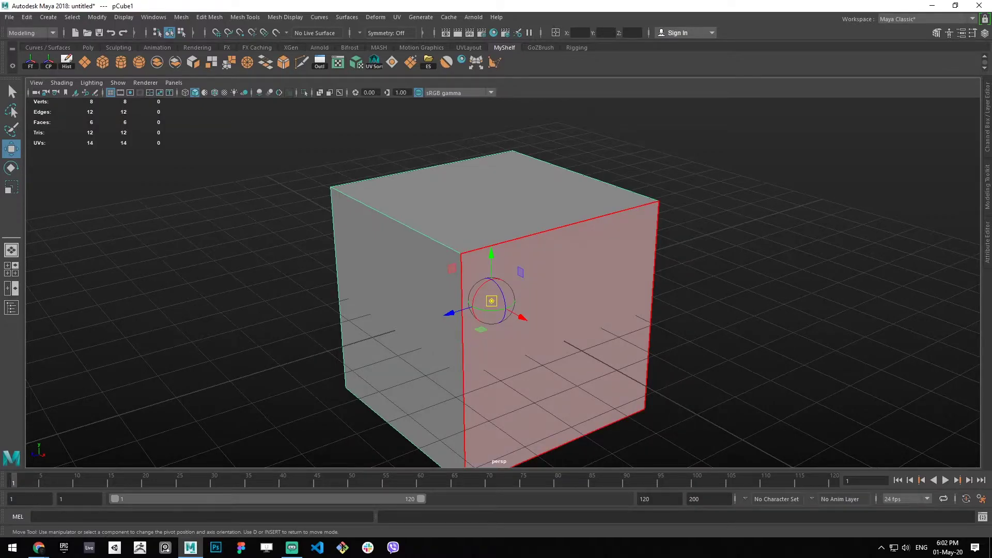
pyautogui.scroll(-1, 488, 305)
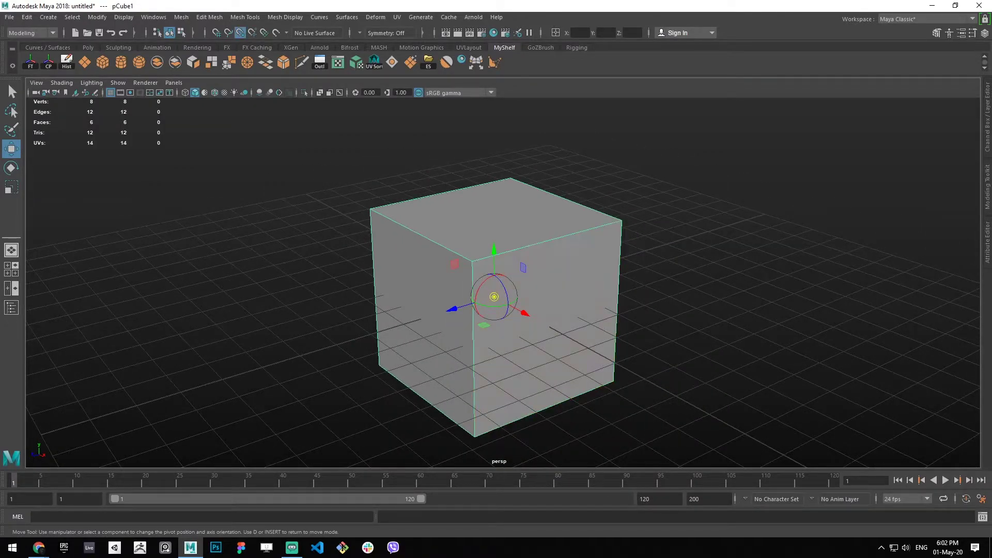
pyautogui.press('d')
pyautogui.press('d')
pyautogui.press('v')
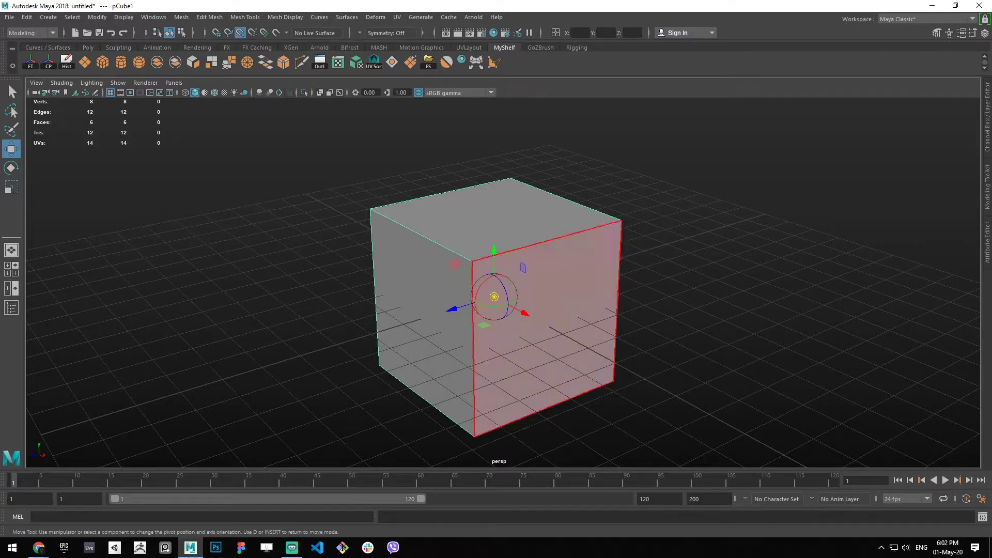
pyautogui.moveTo(494, 296); pyautogui.dragTo(391, 352)
# - Examine the relocated pivot against the cube in wireframe and shaded display
pyautogui.press('4')
pyautogui.press('d')
pyautogui.press('v')
pyautogui.press('d')
pyautogui.press('5')
pyautogui.scroll(-3, 481, 331)
pyautogui.moveTo(480, 330)
pyautogui.keyDown('alt'); pyautogui.mouseDown()
pyautogui.moveTo(516, 243)
pyautogui.moveTo(493, 324)
pyautogui.moveTo(462, 331)
pyautogui.moveTo(490, 331)
pyautogui.moveTo(508, 305)
pyautogui.moveTo(454, 297)
pyautogui.mouseUp(); pyautogui.keyUp('alt')
# - Undo the last pivot changes and return to shaded display
pyautogui.hotkey('ctrl', 'z')
pyautogui.hotkey('ctrl', 'z')
pyautogui.press('4')
pyautogui.press('5')
# - Move the pivot with vertex snapping along the Y axis to the cube's bottom, then up to its top face
pyautogui.press('d')
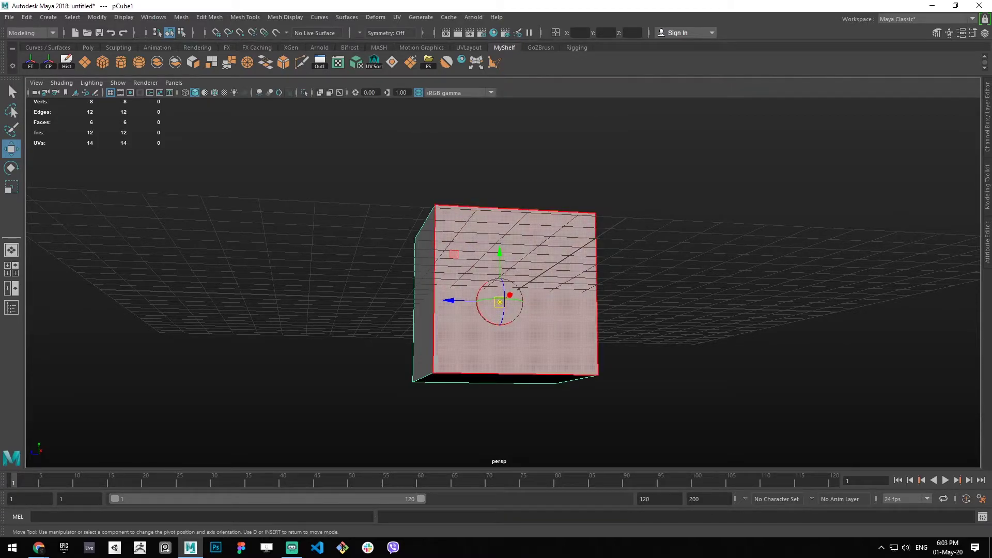
pyautogui.keyDown('alt'); pyautogui.moveTo(500, 261); pyautogui.dragTo(528, 262); pyautogui.keyUp('alt')
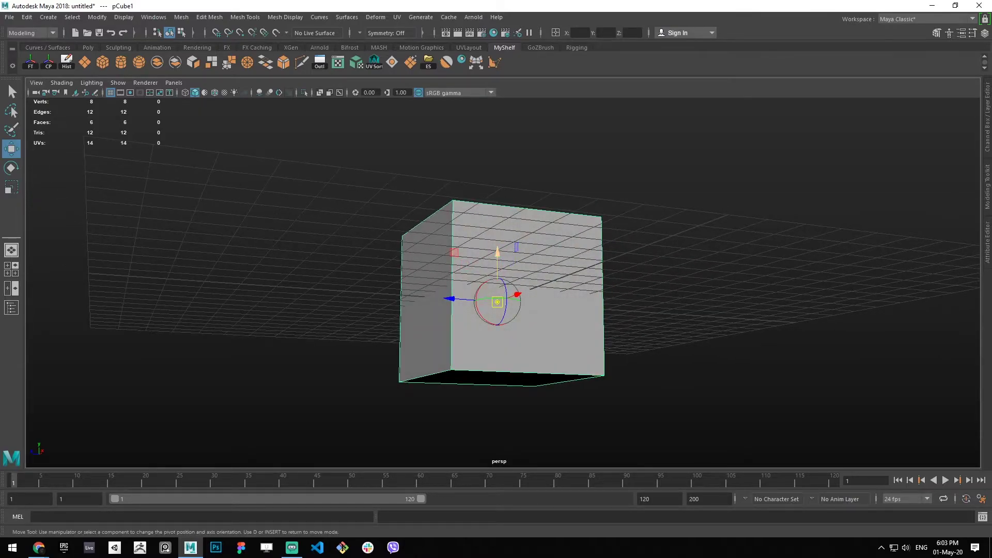
pyautogui.press('v')
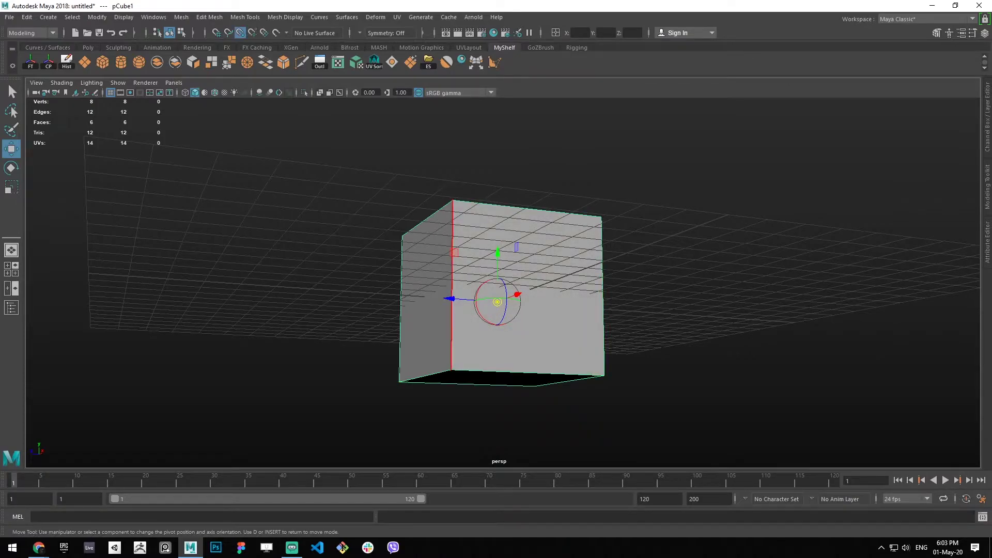
pyautogui.moveTo(497, 254); pyautogui.dragTo(497, 374)
pyautogui.moveTo(497, 328); pyautogui.dragTo(497, 178)
# - Insert a horizontal edge loop around the cube, move it down and scale it outward
pyautogui.rightClick(530, 236)
pyautogui.keyDown('shift'); pyautogui.moveTo(530, 236); pyautogui.dragTo(480, 274, button='right'); pyautogui.keyUp('shift')
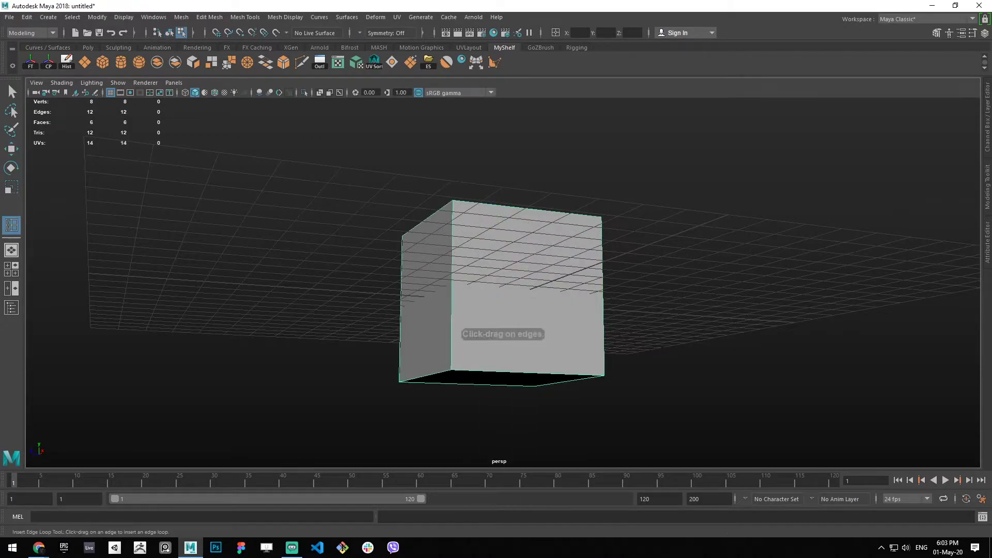
pyautogui.click(452, 248)
pyautogui.press('w')
pyautogui.moveTo(497, 254); pyautogui.dragTo(497, 280)
pyautogui.press('r')
pyautogui.moveTo(497, 328); pyautogui.dragTo(528, 328)
# - Return to object mode, reselect the reshaped cube and activate the Move tool with pivot editing on
pyautogui.moveTo(506, 217); pyautogui.dragTo(559, 202, button='right')
pyautogui.click(610, 181)
pyautogui.click(558, 248)
pyautogui.press('w')
pyautogui.keyDown('alt'); pyautogui.moveTo(558, 248); pyautogui.dragTo(504, 281); pyautogui.keyUp('alt')
pyautogui.press('d')
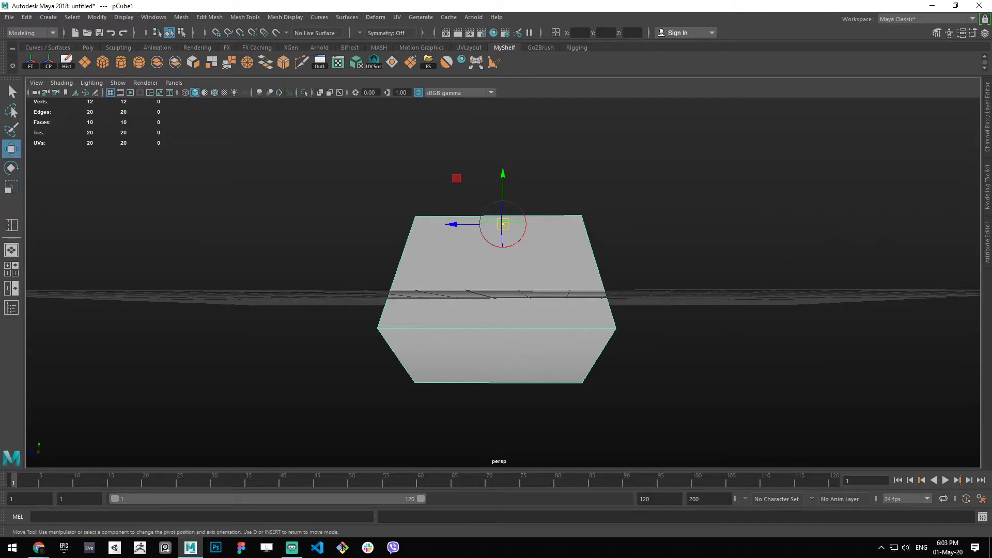
# - Switch to wireframe display and move the cube's pivot down along Y, vertex-snapping it to the level of the edge loop
pyautogui.keyDown('alt'); pyautogui.moveTo(524, 219); pyautogui.dragTo(481, 233); pyautogui.keyUp('alt')
pyautogui.press('d')
pyautogui.press('v')
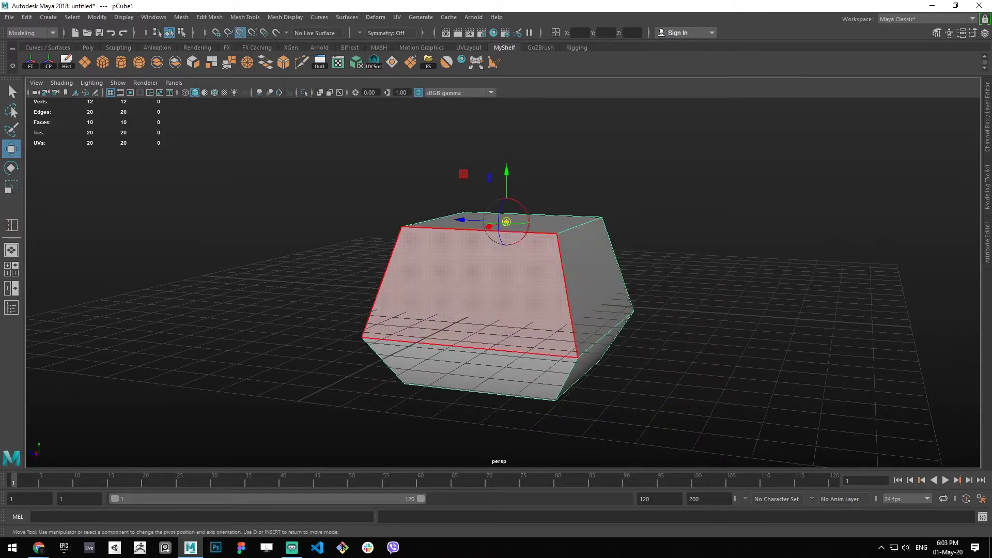
pyautogui.press('d')
pyautogui.press('4')
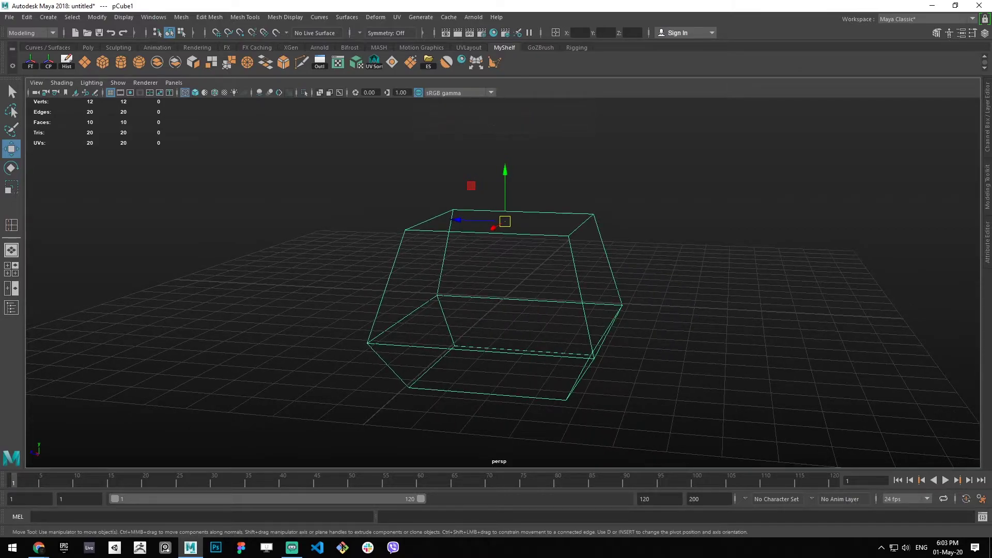
pyautogui.keyDown('alt'); pyautogui.moveTo(486, 258); pyautogui.dragTo(524, 279); pyautogui.keyUp('alt')
pyautogui.press('d')
pyautogui.moveTo(556, 228); pyautogui.dragTo(556, 255, button='right')
pyautogui.keyDown('alt'); pyautogui.moveTo(556, 255); pyautogui.dragTo(504, 275); pyautogui.keyUp('alt')
pyautogui.press('d')
pyautogui.press('v')
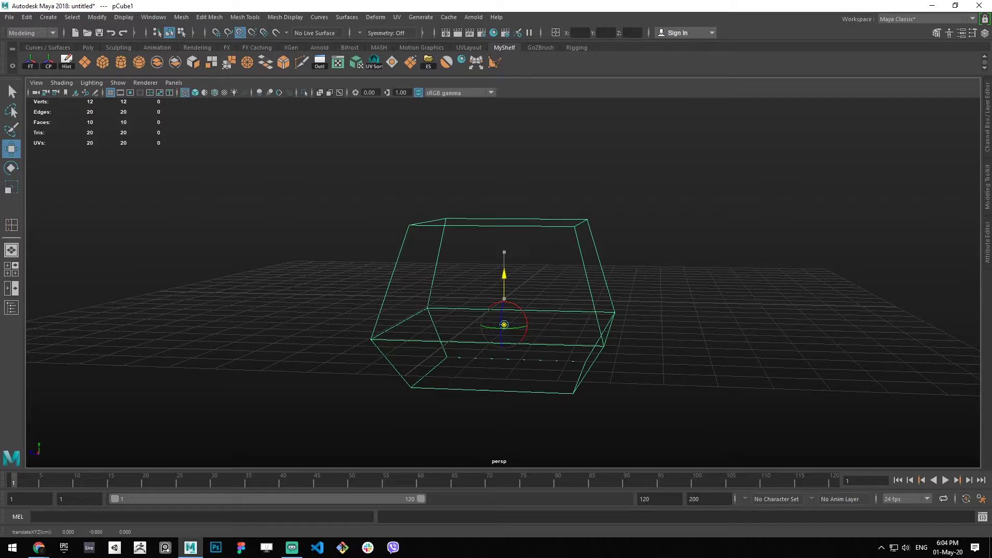
# - Return to shaded display and snap the pivot along Y to a vertex on the cube's bottom face
pyautogui.moveTo(503, 275)
pyautogui.keyDown('alt'); pyautogui.mouseDown()
pyautogui.moveTo(496, 253)
pyautogui.moveTo(558, 279)
pyautogui.moveTo(527, 254)
pyautogui.moveTo(496, 262)
pyautogui.moveTo(539, 274)
pyautogui.mouseUp(); pyautogui.keyUp('alt')
pyautogui.press('5')
pyautogui.scroll(-4, 526, 254)
pyautogui.keyDown('alt'); pyautogui.moveTo(496, 336); pyautogui.dragTo(505, 283); pyautogui.keyUp('alt')
pyautogui.scroll(4, 506, 313)
pyautogui.press('d')
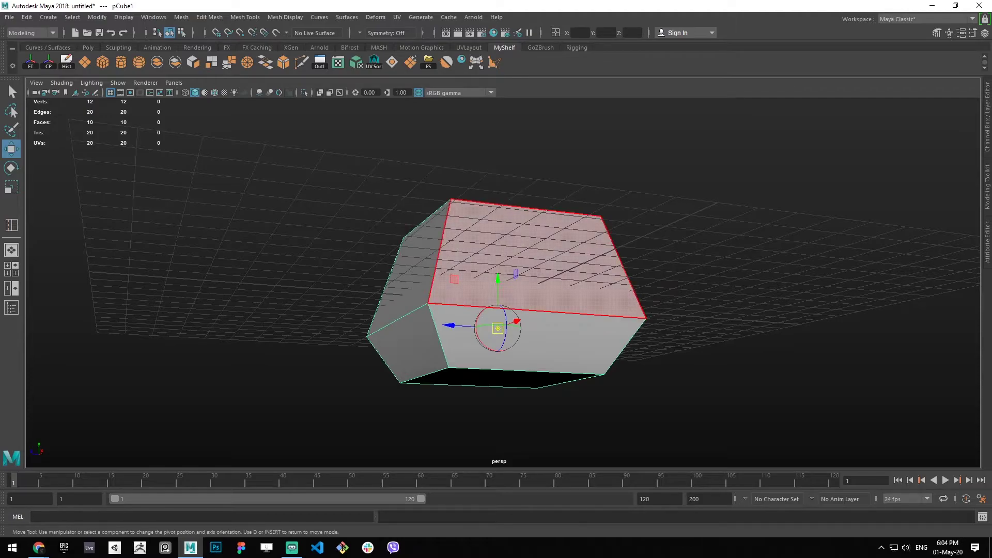
pyautogui.press('v')
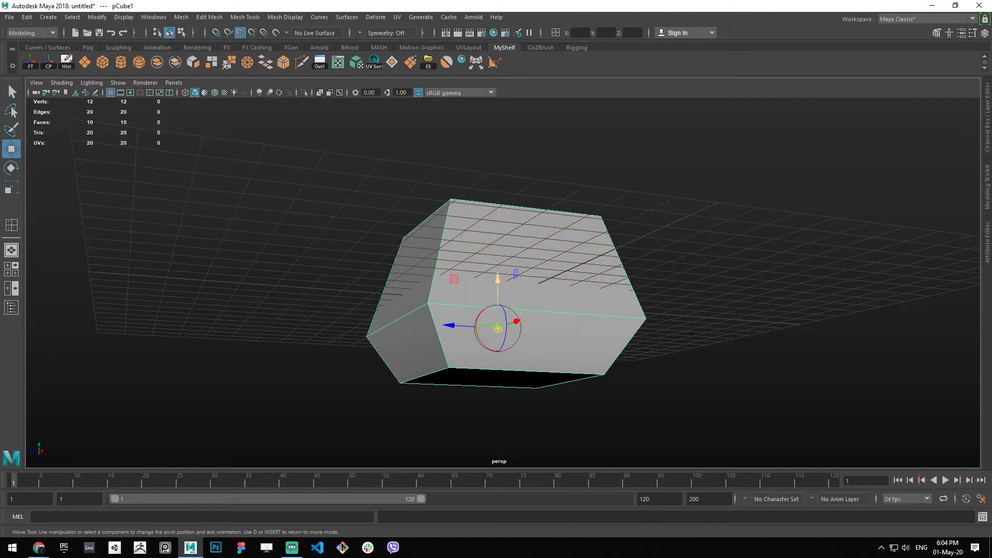
pyautogui.moveTo(497, 279); pyautogui.dragTo(449, 368)
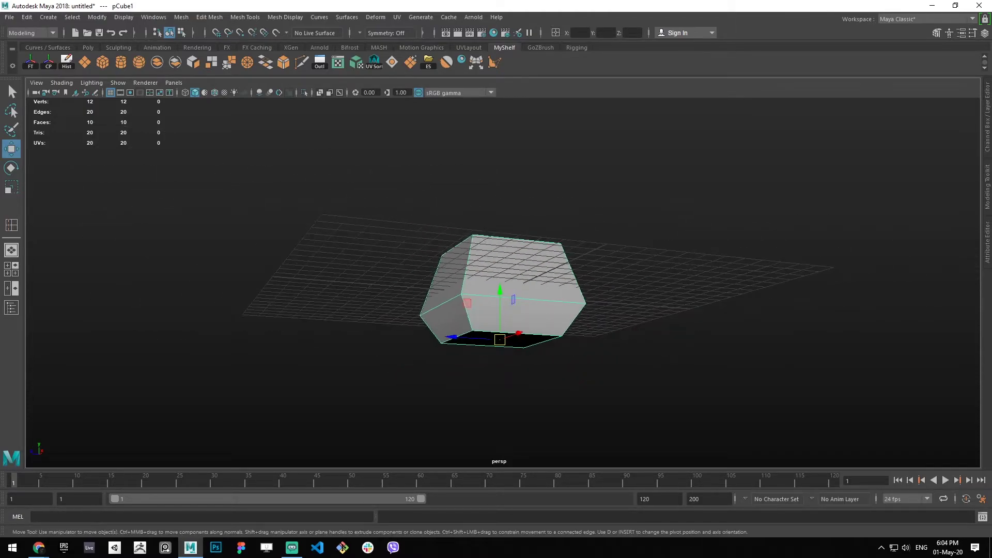
pyautogui.keyDown('alt'); pyautogui.moveTo(517, 290); pyautogui.dragTo(491, 315); pyautogui.keyUp('alt')
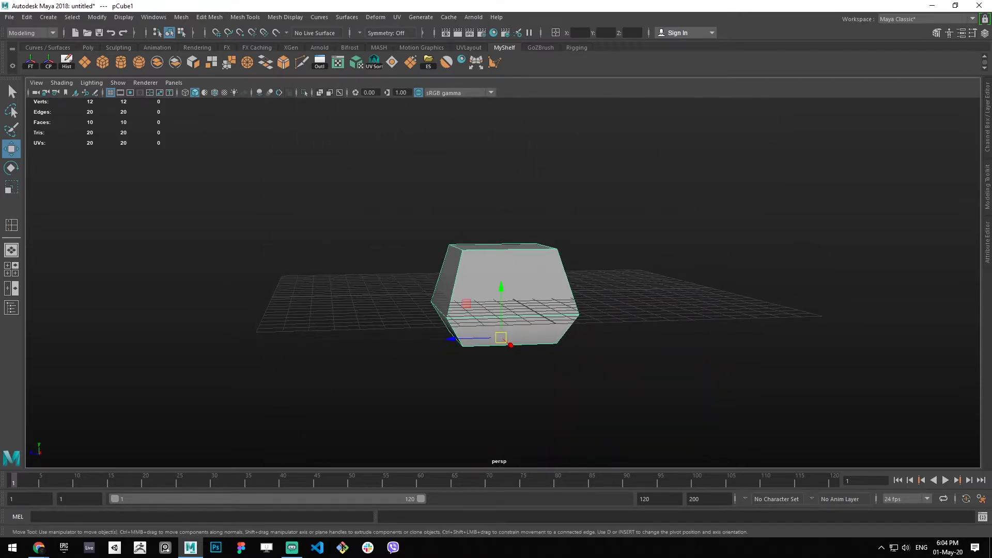
pyautogui.scroll(4, 503, 283)
pyautogui.scroll(-2, 499, 305)
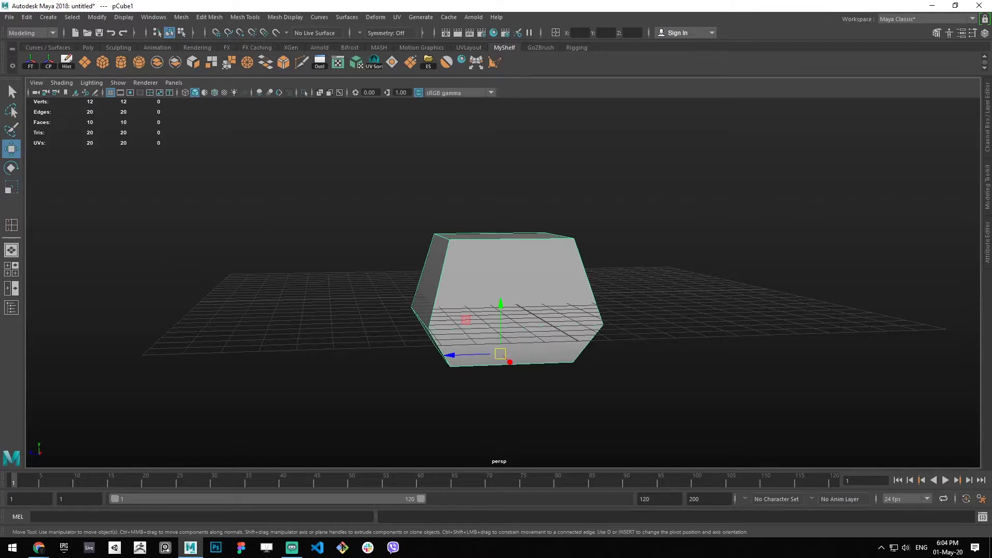
pyautogui.moveTo(495, 310)
pyautogui.keyDown('alt'); pyautogui.mouseDown()
pyautogui.moveTo(556, 287)
pyautogui.moveTo(532, 313)
pyautogui.moveTo(508, 319)
pyautogui.mouseUp(); pyautogui.keyUp('alt')
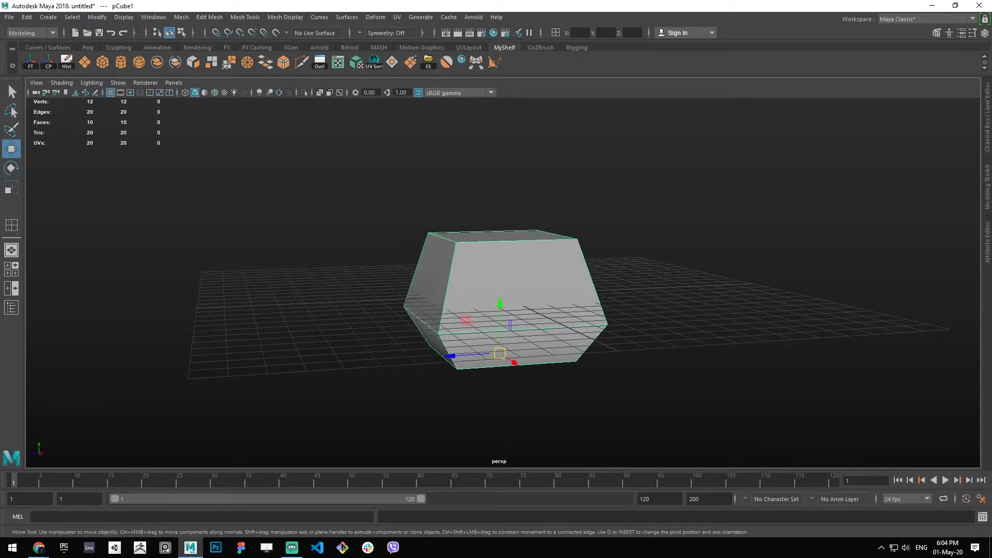
# - Select the edge loop around the cube and try repositioning its pivot along Y with vertex snapping
pyautogui.moveTo(463, 250); pyautogui.dragTo(464, 220, button='right')
pyautogui.doubleClick(465, 332)
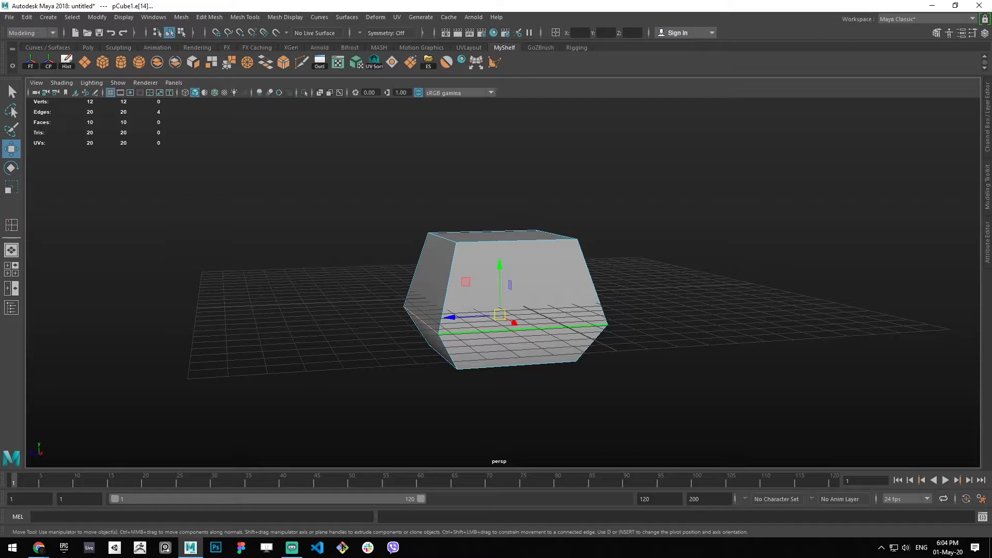
pyautogui.click(421, 319)
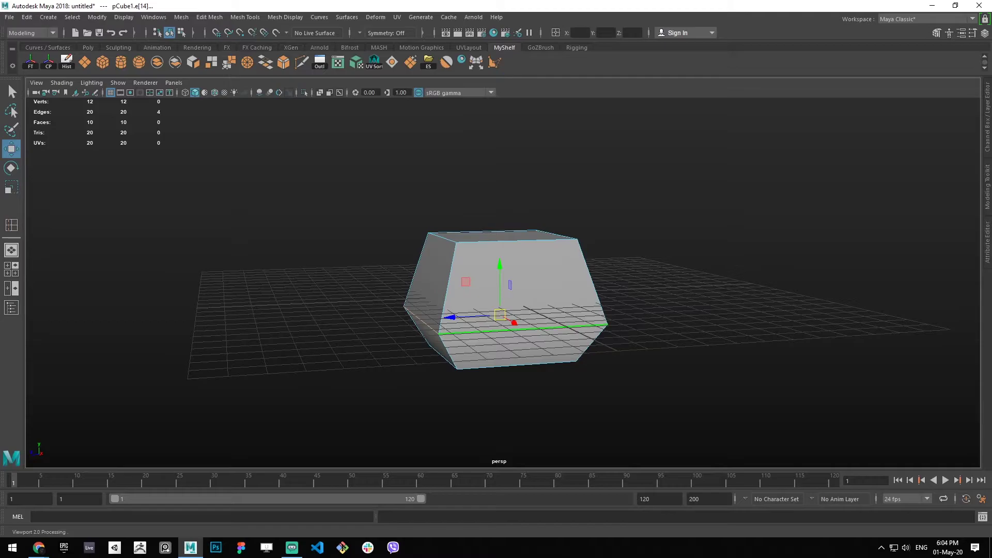
pyautogui.moveTo(593, 285)
pyautogui.keyDown('alt'); pyautogui.mouseDown()
pyautogui.moveTo(563, 230)
pyautogui.moveTo(573, 284)
pyautogui.mouseUp(); pyautogui.keyUp('alt')
pyautogui.press('d')
pyautogui.press('v')
pyautogui.moveTo(499, 264); pyautogui.dragTo(416, 319)
pyautogui.press('d')
pyautogui.press('v')
pyautogui.moveTo(502, 308); pyautogui.dragTo(542, 344)
# - Undo the last edge loop change, return to object mode and reselect the cube
pyautogui.hotkey('shift', 'z')
pyautogui.moveTo(532, 250); pyautogui.dragTo(585, 234, button='right')
pyautogui.click(615, 211)
pyautogui.click(522, 289)
pyautogui.keyDown('alt'); pyautogui.moveTo(521, 289); pyautogui.dragTo(521, 278); pyautogui.keyUp('alt')
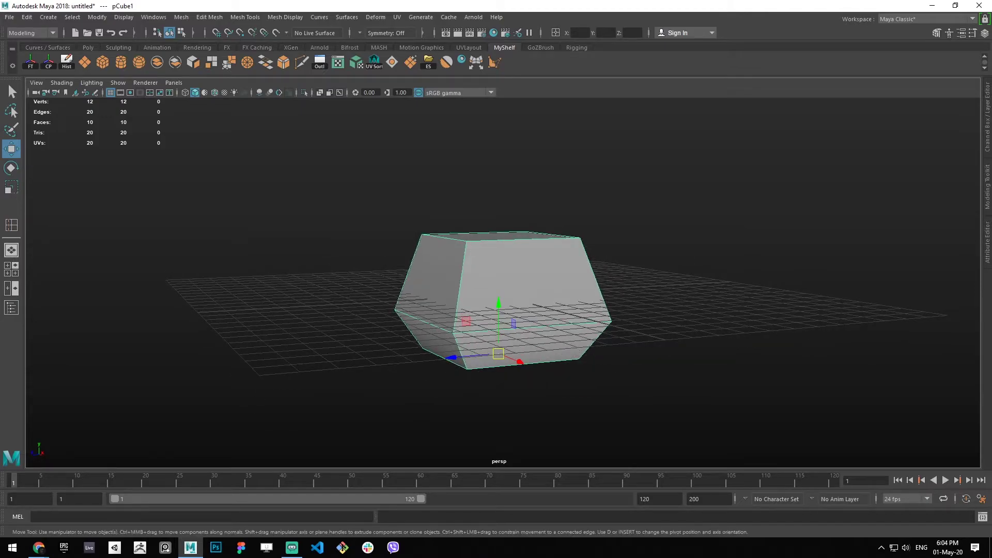
# - Try grid snapping on the cube's pivot, leave pivot editing and move the cube across the grid with grid snapping
pyautogui.press('d')
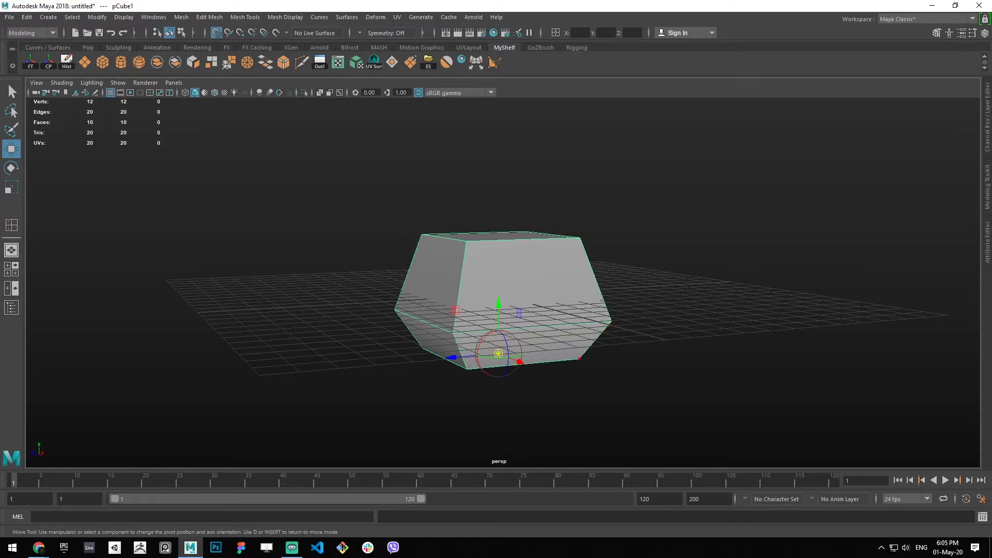
pyautogui.moveTo(498, 303); pyautogui.dragTo(500, 356)
pyautogui.press('d')
pyautogui.press('x')
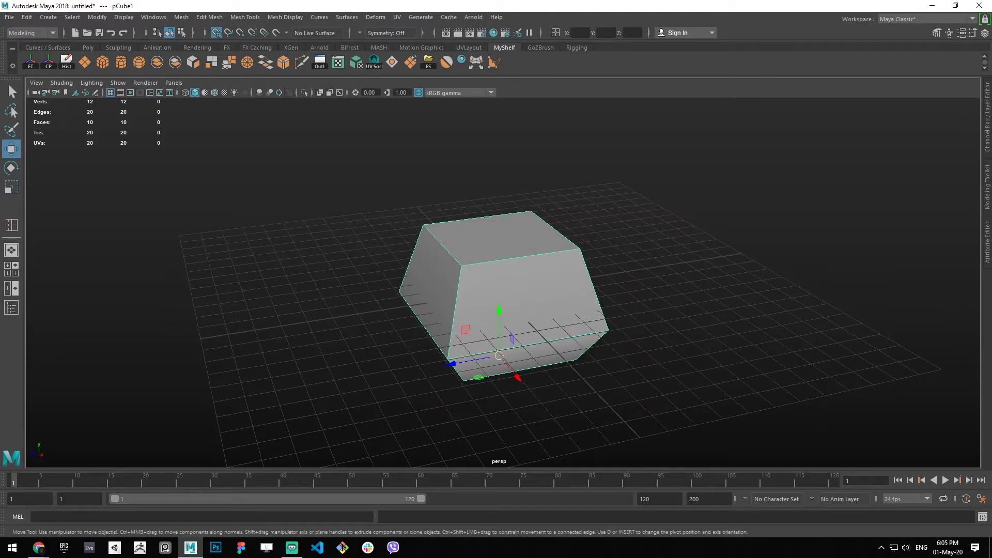
pyautogui.moveTo(499, 355); pyautogui.dragTo(231, 314)
pyautogui.press('v')
# - Duplicate the cube and move the pivot of one copy along Y with vertex snapping
pyautogui.hotkey('ctrl', 'd')
pyautogui.click(465, 237)
pyautogui.press('d')
pyautogui.press('v')
pyautogui.moveTo(481, 278); pyautogui.dragTo(503, 335)
pyautogui.press('d')
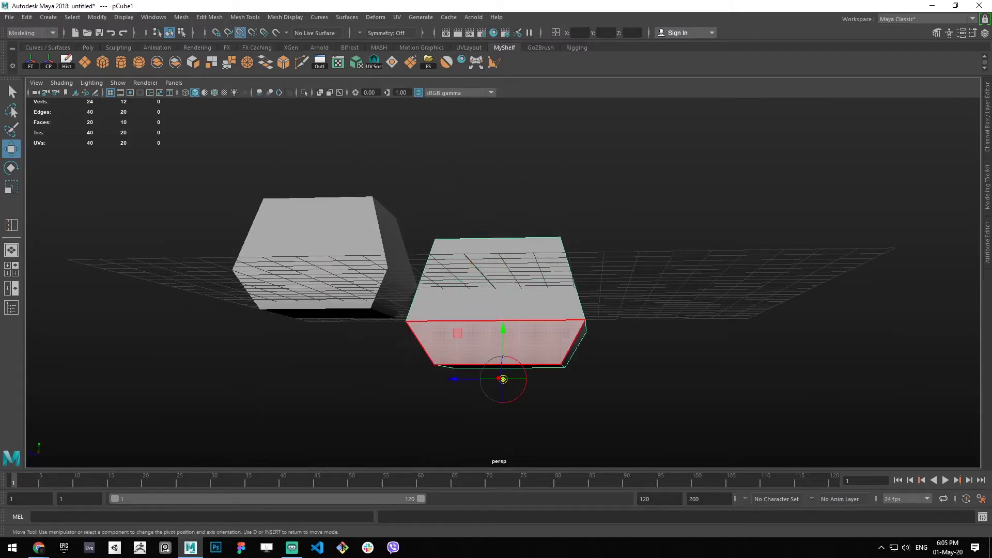
# - Delete the second cube and move the remaining cube's pivot along Y to its bottom face
pyautogui.click(320, 258)
pyautogui.press('Delete')
pyautogui.click(471, 326)
pyautogui.press('d')
pyautogui.moveTo(503, 329)
pyautogui.mouseDown()
pyautogui.moveTo(509, 289)
pyautogui.moveTo(489, 331)
pyautogui.mouseUp()
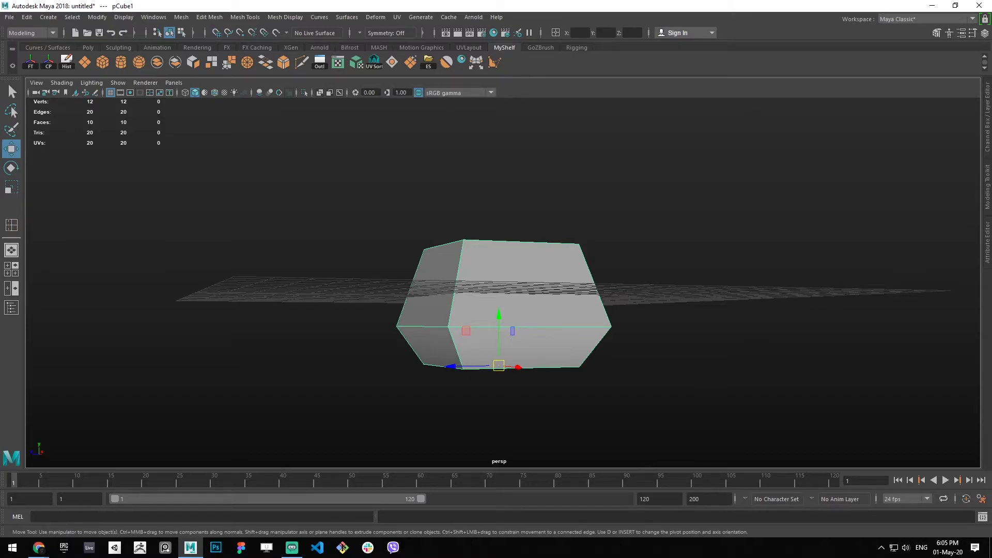
# - Raise the cube along Y with grid snapping so its bottom face rests on the grid
pyautogui.press('d')
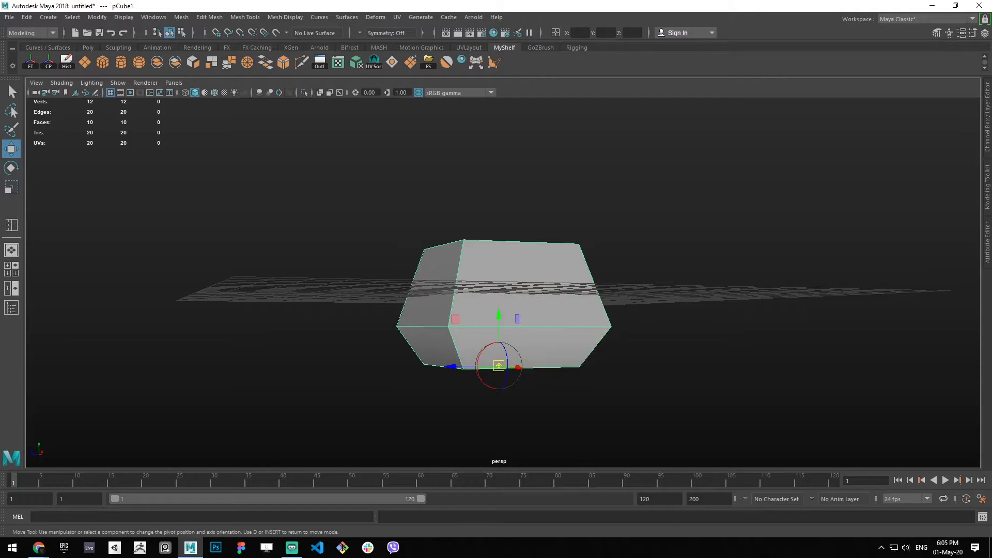
pyautogui.press('d')
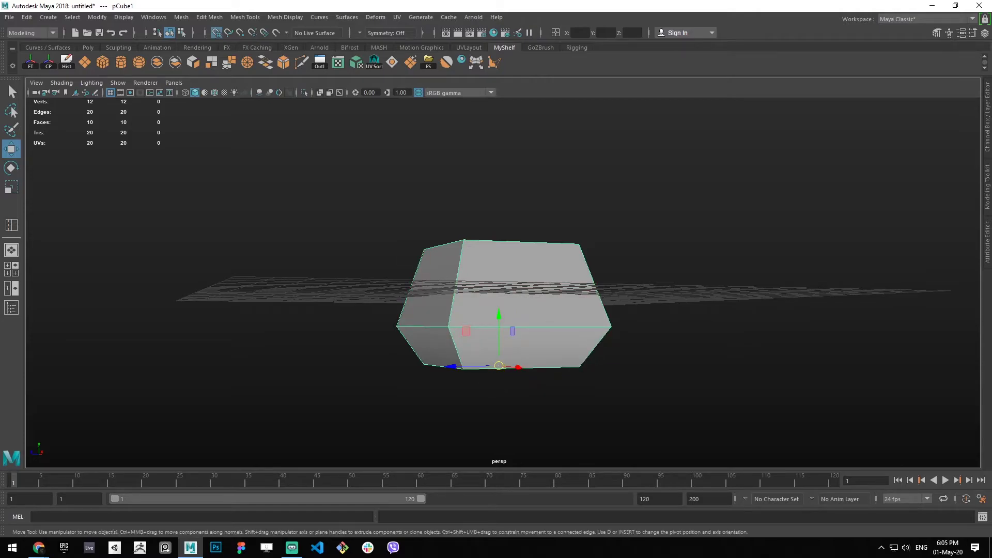
pyautogui.moveTo(498, 321); pyautogui.dragTo(684, 302)
pyautogui.scroll(4, 480, 268)
pyautogui.scroll(-7, 454, 289)
pyautogui.scroll(5, 684, 302)
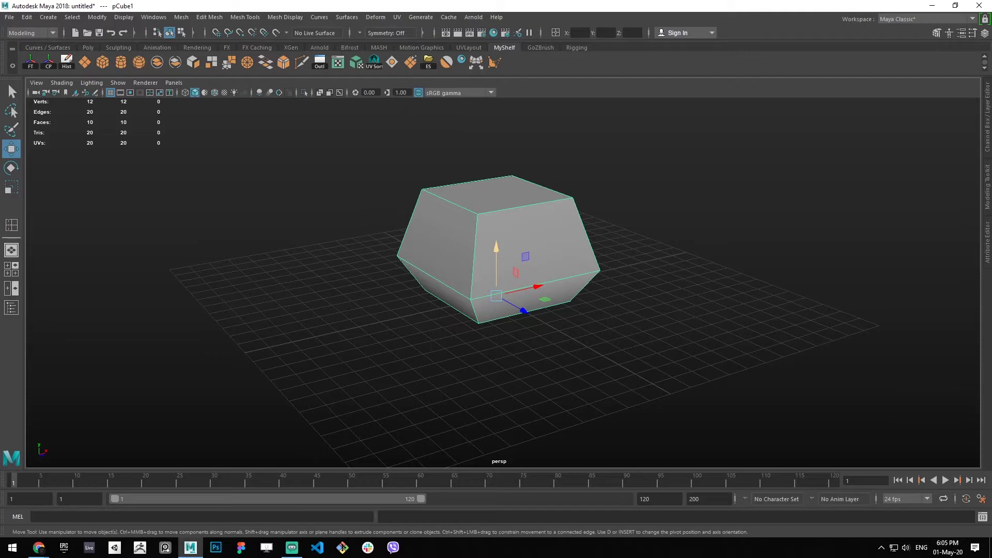
# - Lower the cube below the grid, then return it to grid level with an absolute Y transform
pyautogui.moveTo(496, 247); pyautogui.dragTo(497, 366)
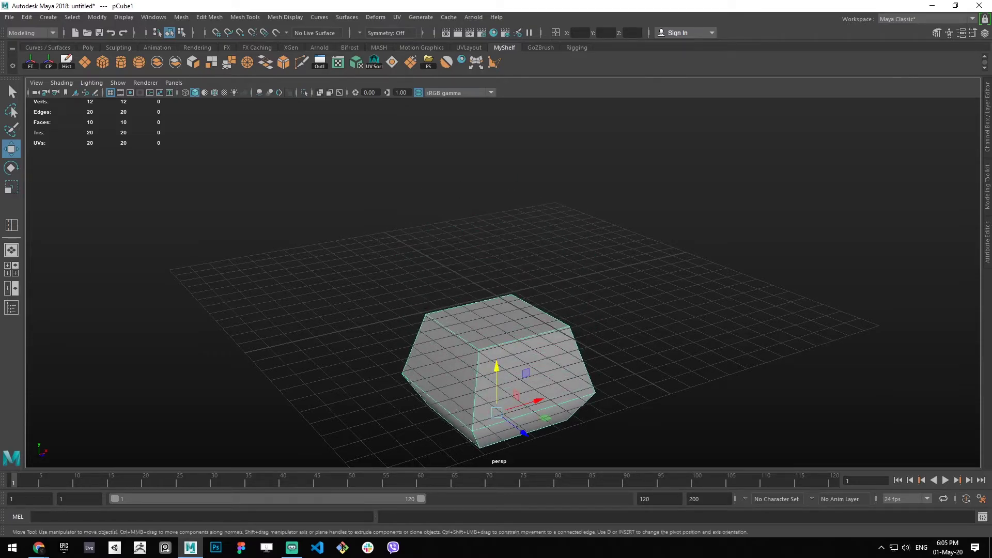
pyautogui.click(555, 33)
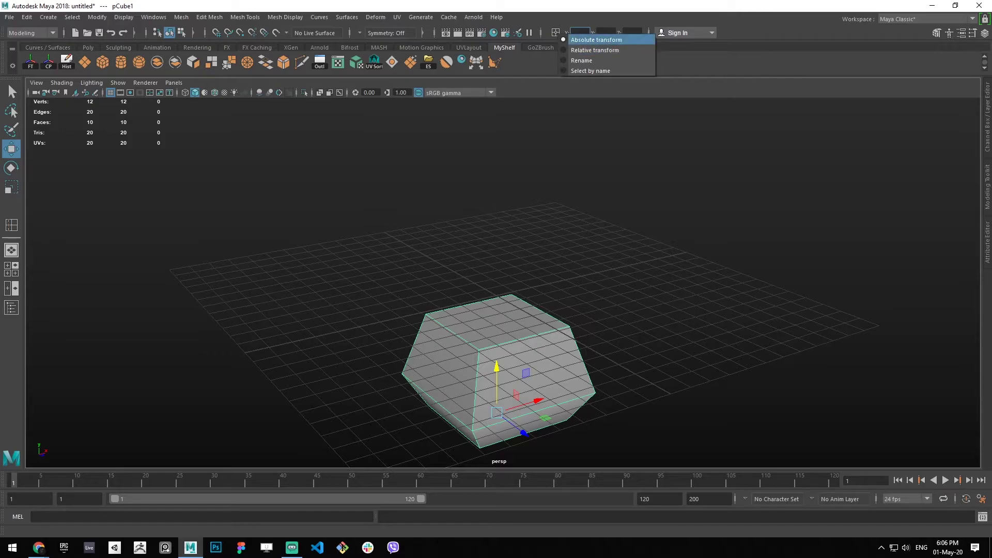
pyautogui.click(596, 40)
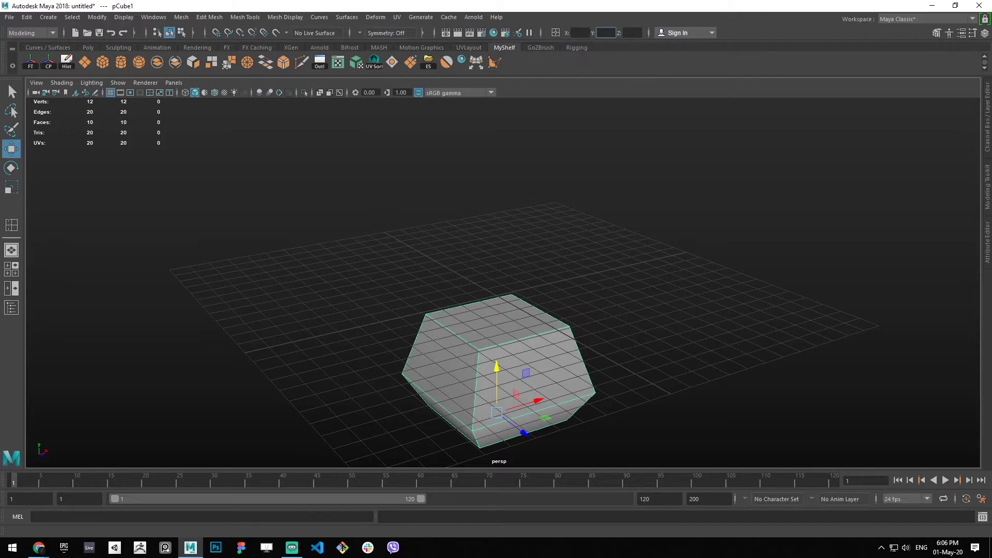
pyautogui.press('Return')
pyautogui.keyDown('alt'); pyautogui.moveTo(594, 289); pyautogui.dragTo(365, 217); pyautogui.keyUp('alt')
pyautogui.keyDown('alt'); pyautogui.moveTo(207, 215); pyautogui.dragTo(602, 315); pyautogui.keyUp('alt')
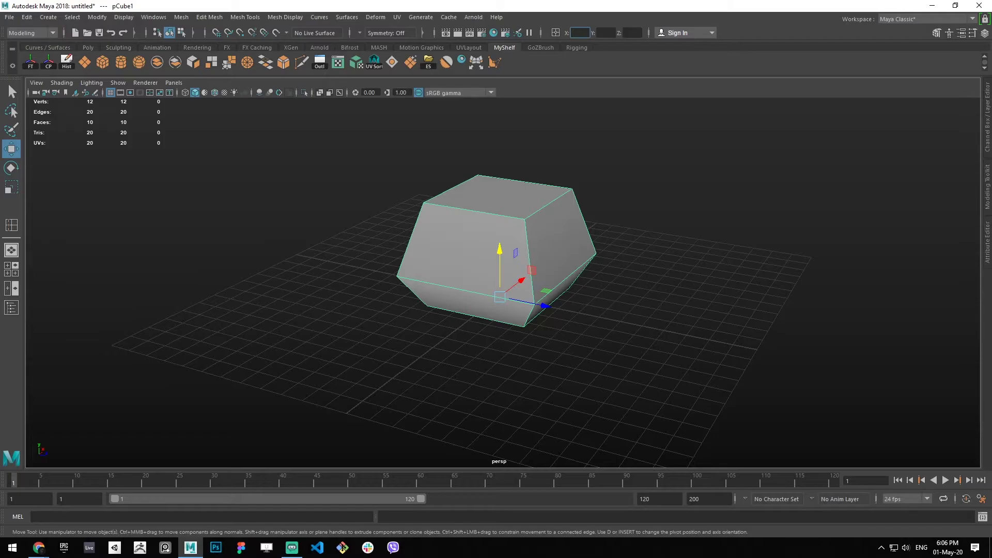
pyautogui.keyDown('alt'); pyautogui.moveTo(522, 289); pyautogui.dragTo(493, 276); pyautogui.keyUp('alt')
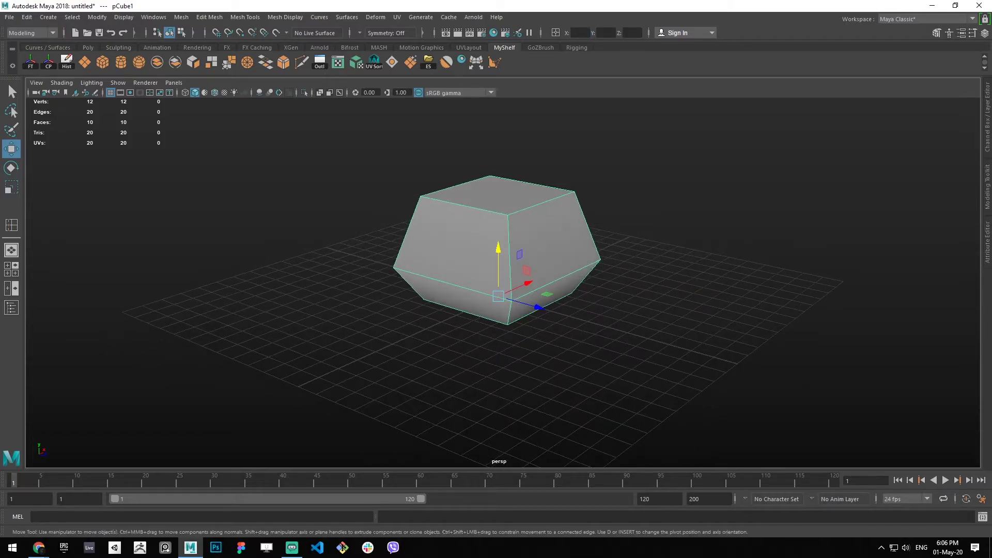
# - Activate the Scale tool and set the cube's absolute scale to 0.2 in X, Y and Z
pyautogui.press('e')
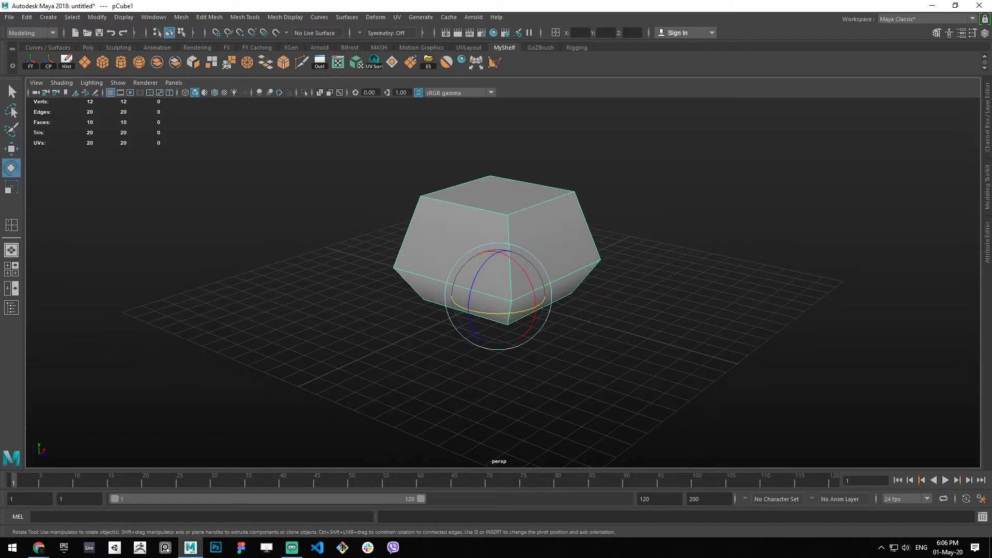
pyautogui.press('r')
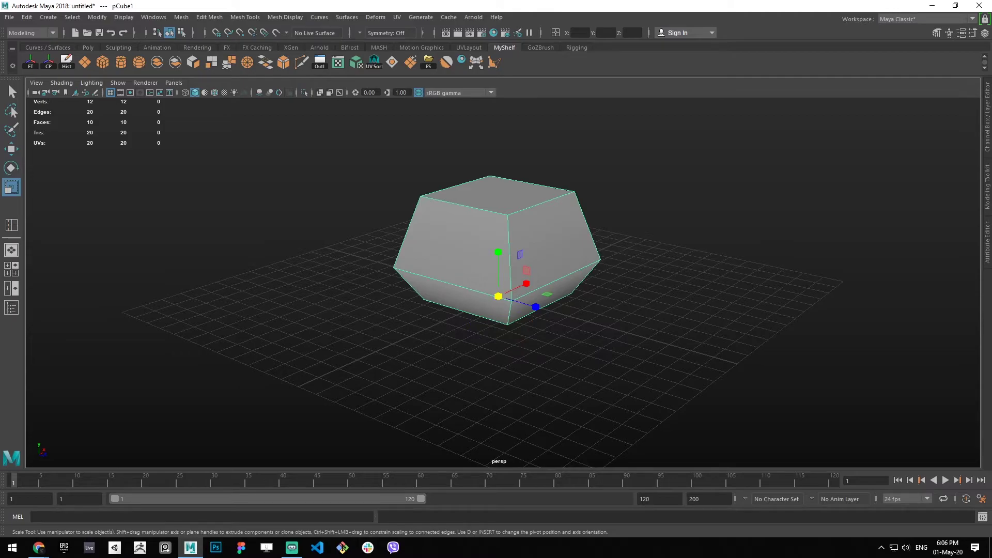
pyautogui.click(579, 33)
pyautogui.press('Tab')
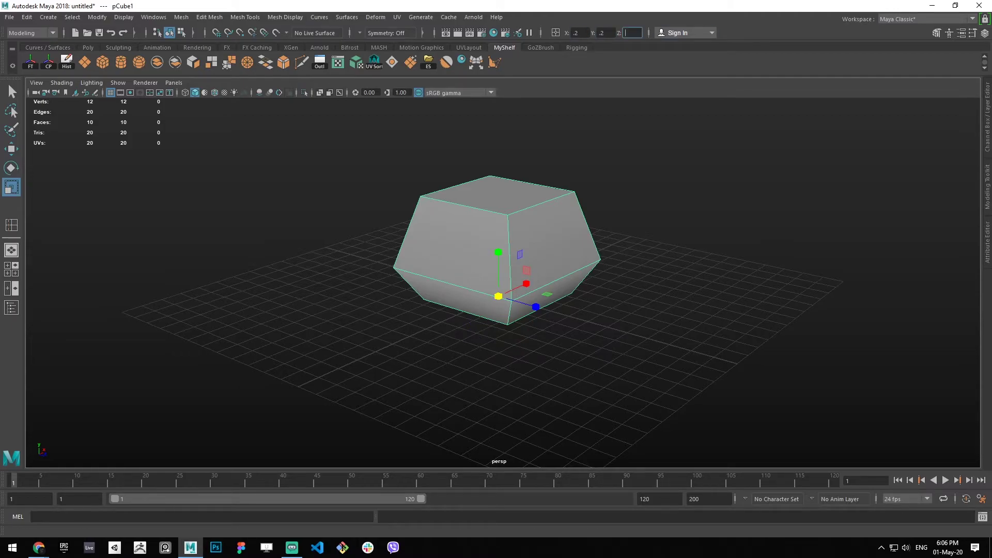
pyautogui.press('Return')
pyautogui.write('.2')
pyautogui.press('Return')
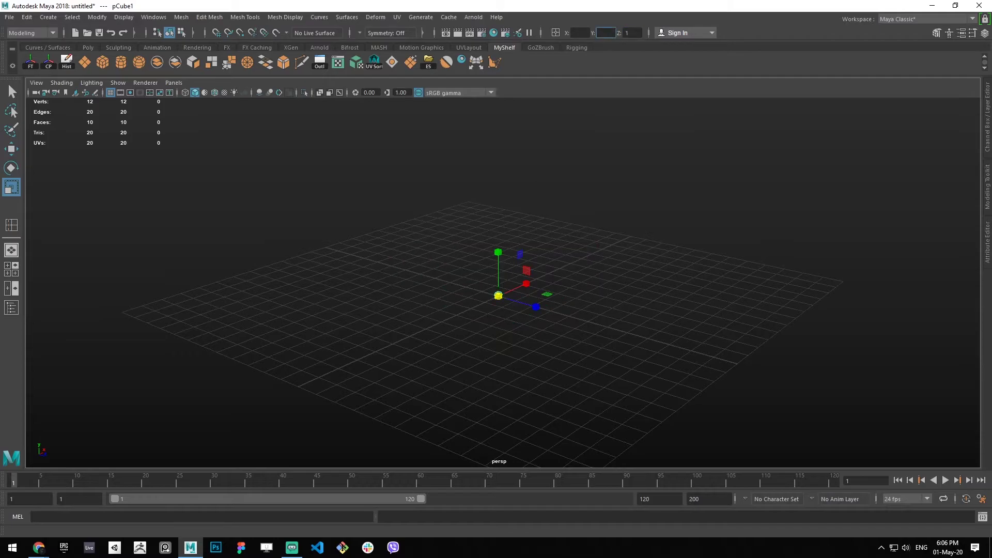
# - Set the cube's absolute scale to 1 in X, Y and Z
pyautogui.write('1')
pyautogui.hotkey('shift', 'Tab')
pyautogui.write('1')
pyautogui.press('Return')
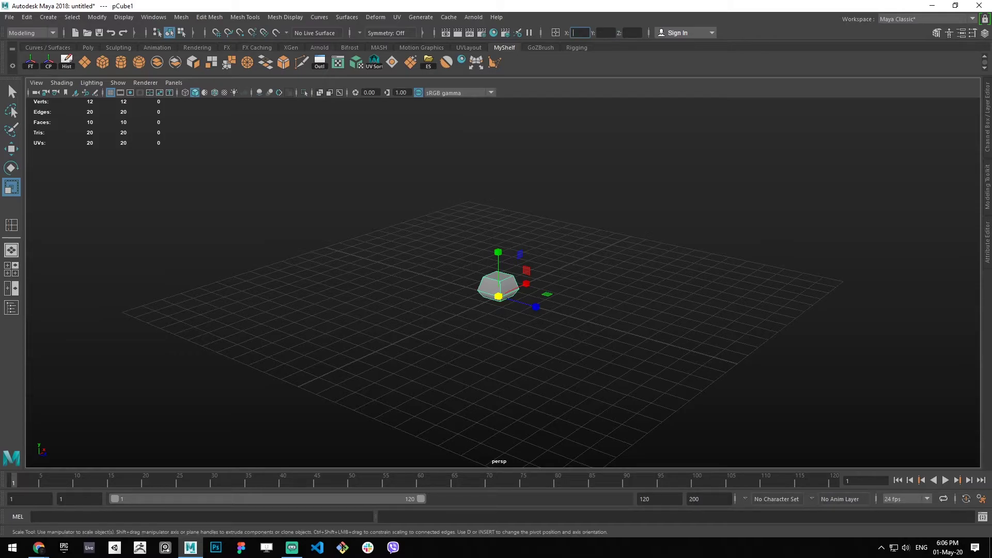
# - Scale the cube up uniformly from its bottom pivot and switch back to the Move tool
pyautogui.keyDown('alt'); pyautogui.moveTo(498, 295); pyautogui.dragTo(504, 336, button='middle'); pyautogui.keyUp('alt')
pyautogui.moveTo(504, 336); pyautogui.dragTo(719, 336)
pyautogui.scroll(-3, 719, 336)
pyautogui.keyDown('alt'); pyautogui.moveTo(719, 336); pyautogui.dragTo(709, 326, button='middle'); pyautogui.keyUp('alt')
pyautogui.scroll(3, 709, 326)
pyautogui.press('w')
pyautogui.moveTo(489, 275); pyautogui.dragTo(428, 225)
pyautogui.rightClick(545, 239)
pyautogui.scroll(-3, 544, 239)
pyautogui.keyDown('alt'); pyautogui.moveTo(544, 239); pyautogui.dragTo(548, 286, button='middle'); pyautogui.keyUp('alt')
pyautogui.scroll(4, 549, 285)
pyautogui.keyDown('alt'); pyautogui.moveTo(548, 286); pyautogui.dragTo(552, 317); pyautogui.keyUp('alt')
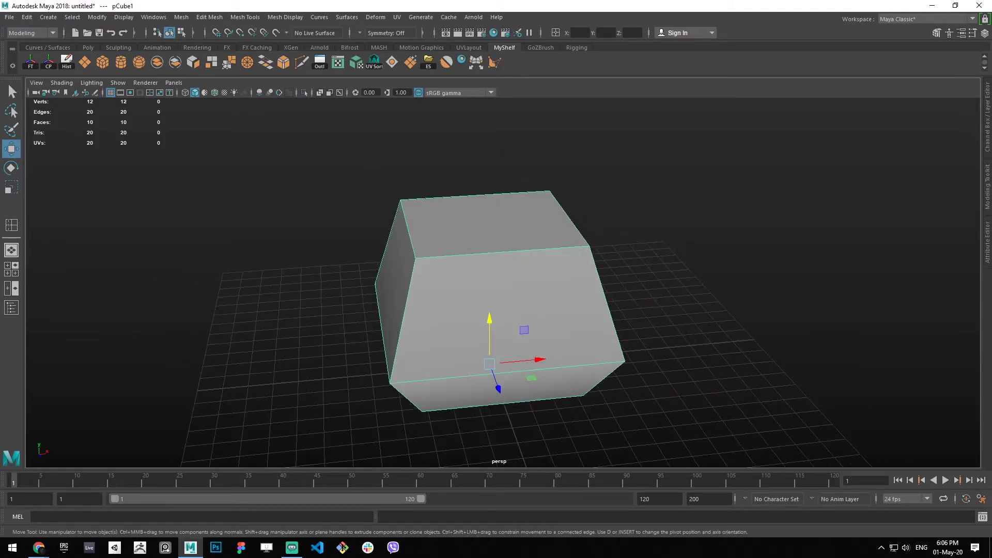
# - Delete the reshaped cube and create a new polygon cube at the origin
pyautogui.scroll(-3, 551, 318)
pyautogui.press('Delete')
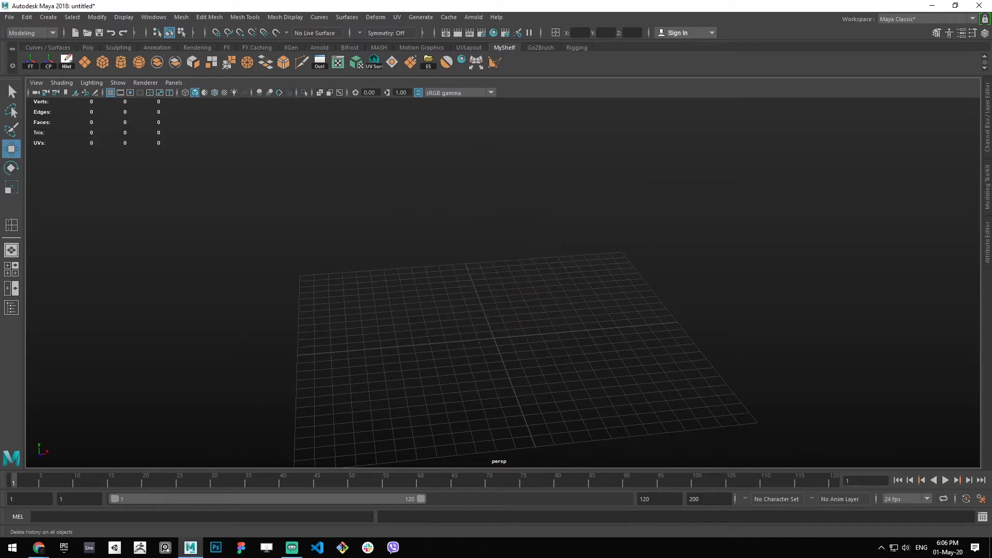
pyautogui.click(103, 62)
pyautogui.press('f')
pyautogui.moveTo(465, 331)
pyautogui.keyDown('alt'); pyautogui.mouseDown()
pyautogui.moveTo(542, 284)
pyautogui.moveTo(455, 323)
pyautogui.mouseUp(); pyautogui.keyUp('alt')
pyautogui.scroll(-8, 543, 284)
pyautogui.scroll(4, 454, 323)
# - Vertex-snap the new cube's pivot along Y to its bottom face, then raise the cube onto the grid with grid snapping
pyautogui.press('d')
pyautogui.press('v')
pyautogui.moveTo(503, 235); pyautogui.dragTo(497, 311)
pyautogui.press('x')
pyautogui.moveTo(503, 252); pyautogui.dragTo(502, 234)
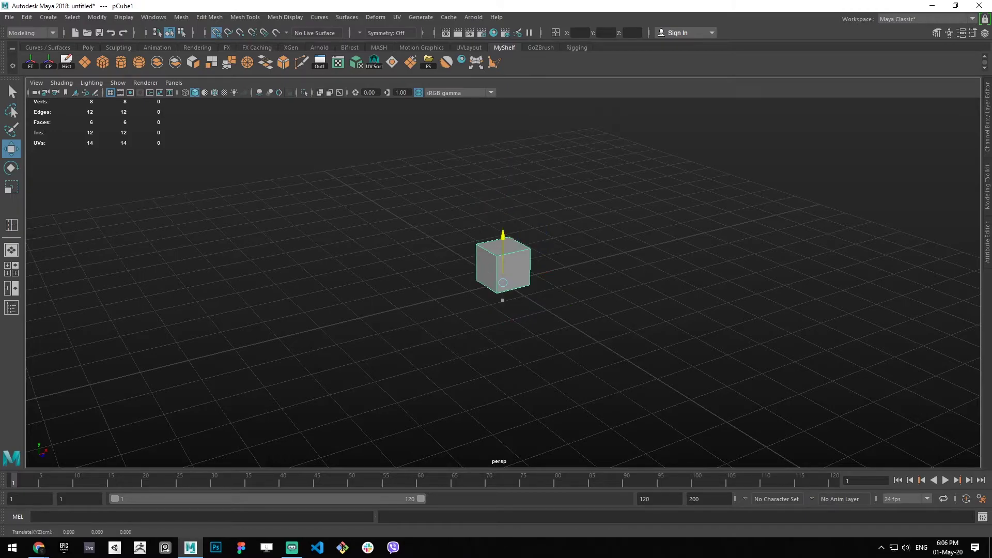
# - Scale the new cube up uniformly so it covers several grid squares
pyautogui.scroll(-5, 503, 233)
pyautogui.press('r')
pyautogui.keyDown('alt'); pyautogui.moveTo(502, 310); pyautogui.dragTo(609, 284); pyautogui.keyUp('alt')
pyautogui.scroll(4, 508, 266)
pyautogui.scroll(-5, 509, 266)
pyautogui.keyDown('alt'); pyautogui.moveTo(609, 284); pyautogui.dragTo(596, 330, button='middle'); pyautogui.keyUp('alt')
pyautogui.scroll(3, 597, 331)
pyautogui.keyDown('alt'); pyautogui.moveTo(597, 331); pyautogui.dragTo(625, 323); pyautogui.keyUp('alt')
# - Select the cube's top face, move it down along Y, then shift it sideways along X and adjust its height
pyautogui.moveTo(439, 217); pyautogui.dragTo(439, 246, button='right')
pyautogui.click(464, 230)
pyautogui.press('w')
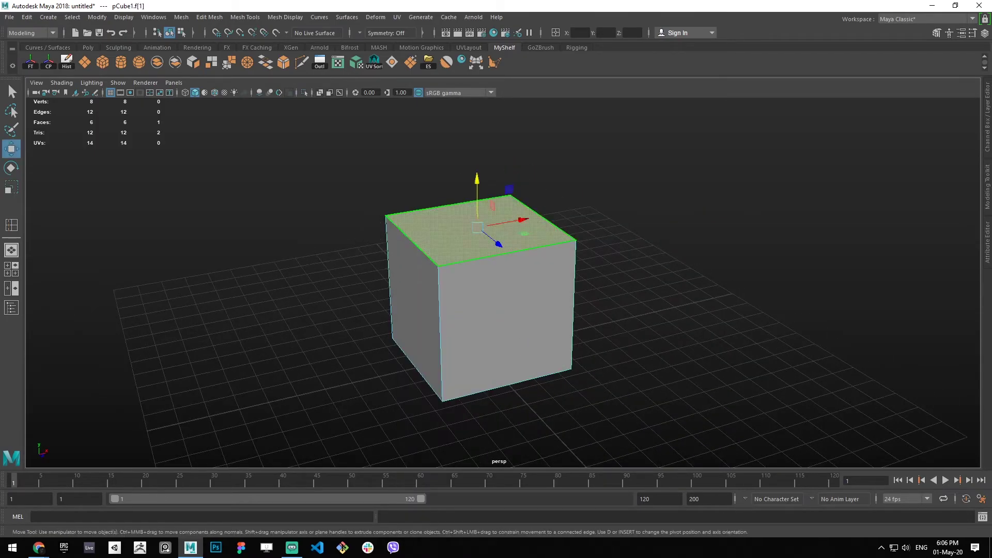
pyautogui.moveTo(476, 181); pyautogui.dragTo(477, 250)
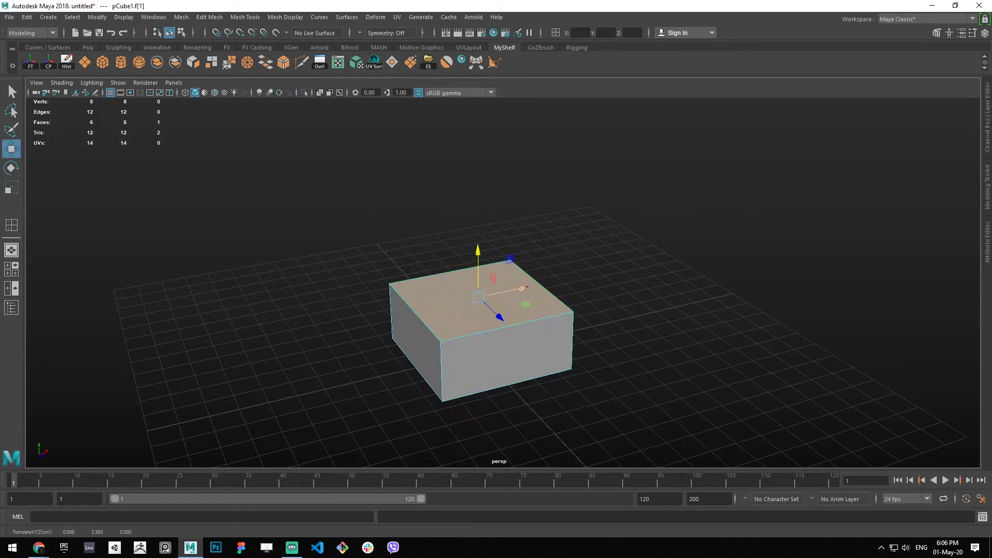
pyautogui.moveTo(526, 288); pyautogui.dragTo(552, 272)
pyautogui.keyDown('alt'); pyautogui.moveTo(553, 272); pyautogui.dragTo(429, 244); pyautogui.keyUp('alt')
pyautogui.moveTo(619, 253); pyautogui.dragTo(606, 213)
# - Rotate the top face into a steep slope, then return to object mode and reselect the cube
pyautogui.press('e')
pyautogui.keyDown('alt'); pyautogui.moveTo(573, 252); pyautogui.dragTo(618, 275); pyautogui.keyUp('alt')
pyautogui.moveTo(603, 217); pyautogui.dragTo(516, 219)
pyautogui.moveTo(601, 254); pyautogui.dragTo(639, 227, button='right')
pyautogui.keyDown('alt'); pyautogui.moveTo(496, 232); pyautogui.dragTo(563, 217); pyautogui.keyUp('alt')
pyautogui.click(743, 253)
pyautogui.click(464, 245)
# - Select the cube's sloped top face, try moving it outward in the XY plane, and undo the move
pyautogui.rightClick(555, 217)
pyautogui.moveTo(555, 217); pyautogui.dragTo(555, 247, button='right')
pyautogui.click(557, 243)
pyautogui.keyDown('alt'); pyautogui.moveTo(558, 243); pyautogui.dragTo(517, 245); pyautogui.keyUp('alt')
pyautogui.keyDown('alt'); pyautogui.moveTo(517, 246); pyautogui.dragTo(448, 265, button='middle'); pyautogui.keyUp('alt')
pyautogui.press('w')
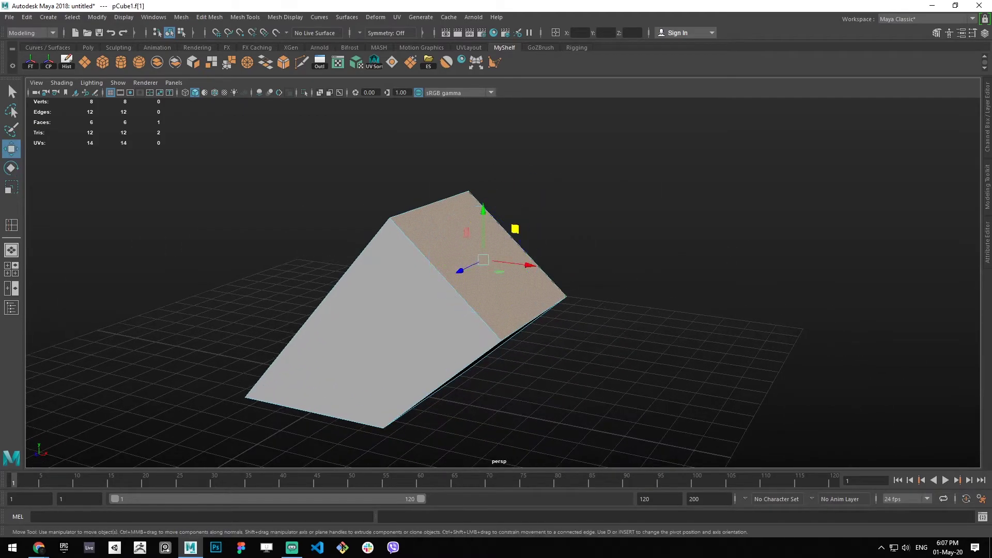
pyautogui.keyDown('alt'); pyautogui.moveTo(478, 247); pyautogui.dragTo(544, 187); pyautogui.keyUp('alt')
pyautogui.hotkey('ctrl', 'z')
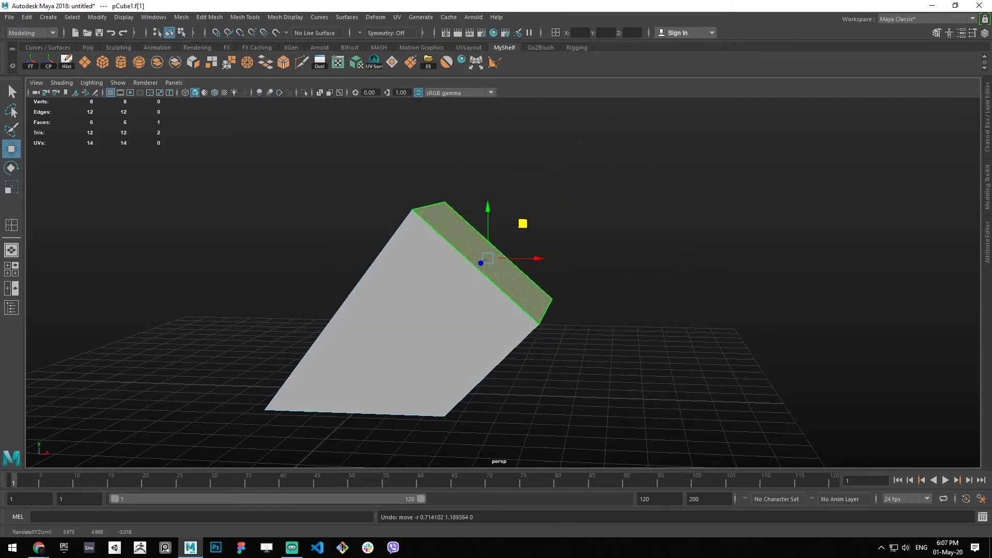
# - Extrude the sloped face outward with a Local Translate Z of 2.229
pyautogui.hotkey('ctrl', 'e')
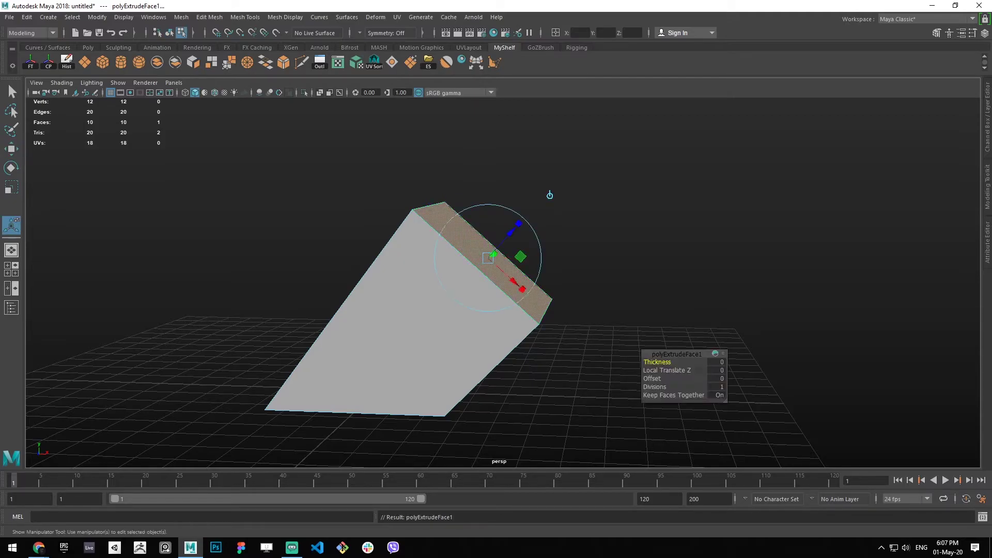
pyautogui.moveTo(522, 223); pyautogui.dragTo(593, 175, button='middle')
pyautogui.moveTo(593, 175)
pyautogui.keyDown('alt'); pyautogui.mouseDown()
pyautogui.moveTo(536, 170)
pyautogui.moveTo(580, 172)
pyautogui.mouseUp(); pyautogui.keyUp('alt')
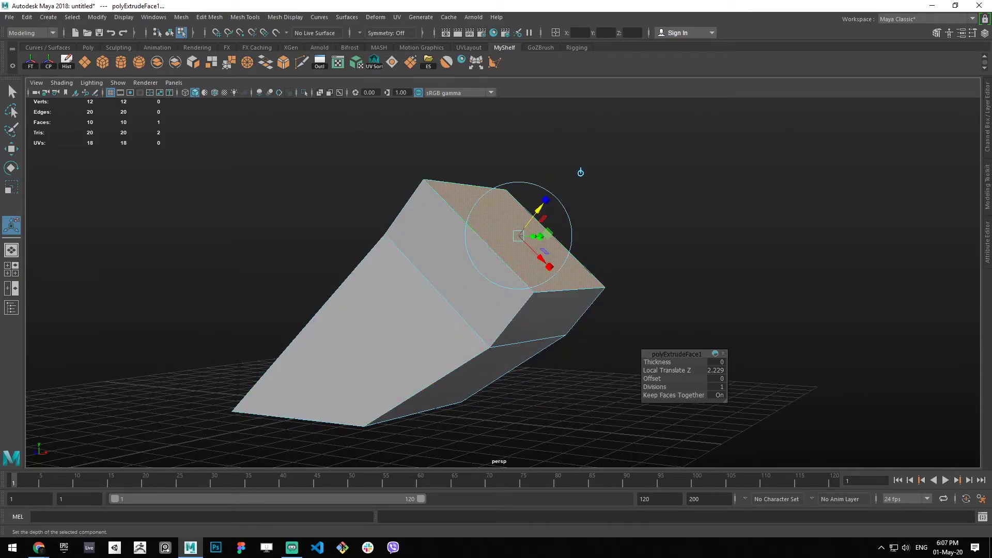
# - Finish the extrusion in object mode, then reselect the extruded end face with the Move tool
pyautogui.press('w')
pyautogui.moveTo(361, 265); pyautogui.dragTo(409, 235, button='right')
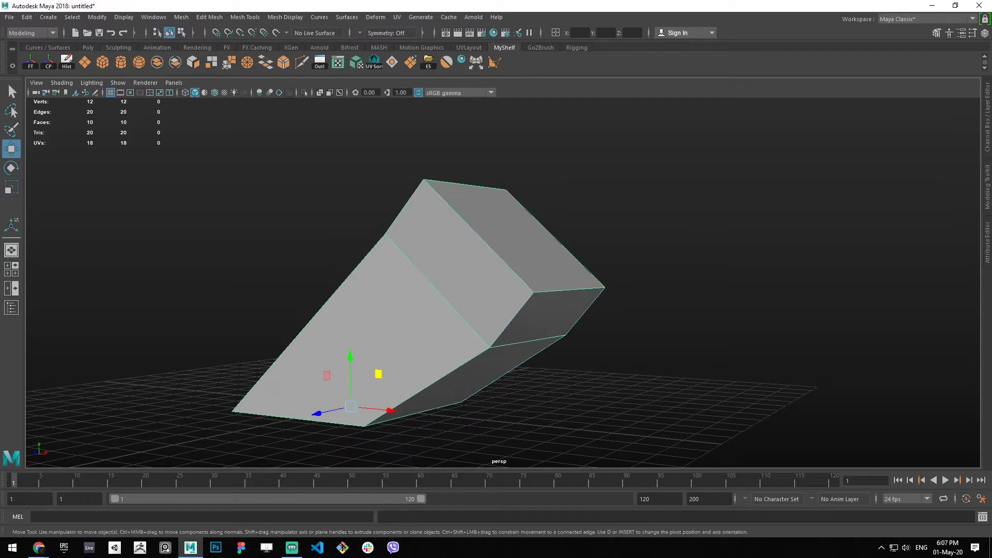
pyautogui.keyDown('alt'); pyautogui.moveTo(372, 320); pyautogui.dragTo(430, 354); pyautogui.keyUp('alt')
pyautogui.rightClick(544, 230)
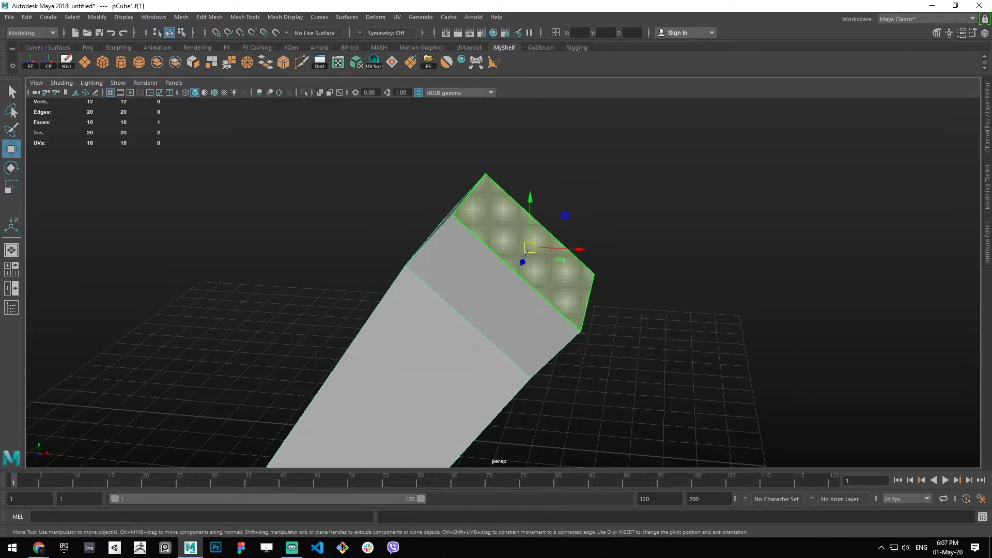
pyautogui.keyDown('alt'); pyautogui.moveTo(542, 263); pyautogui.dragTo(500, 251); pyautogui.keyUp('alt')
pyautogui.press('q')
pyautogui.press('w')
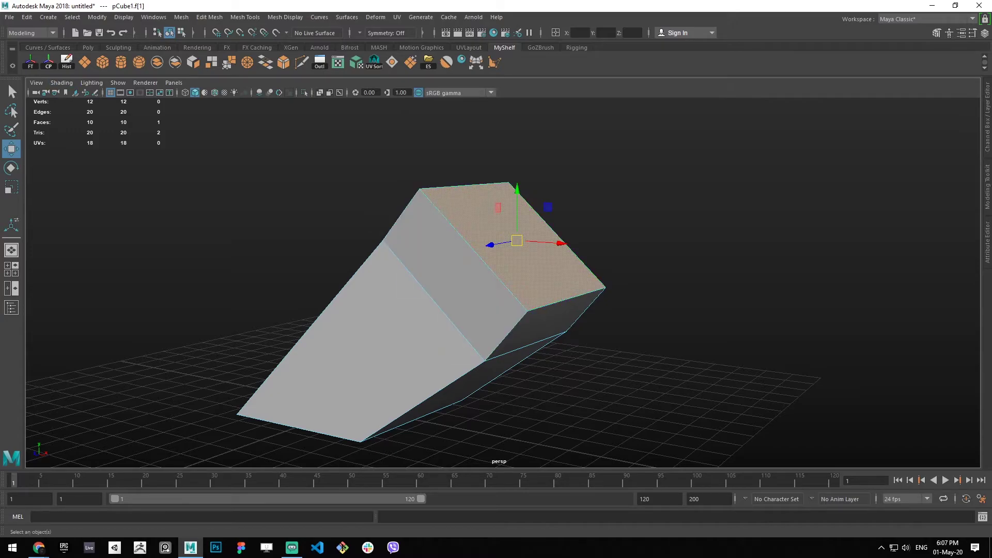
# - Edit the end face's pivot, enabling Snap Pivot Orientation and disabling Snap Pivot Position
pyautogui.keyDown('alt'); pyautogui.moveTo(478, 310); pyautogui.dragTo(527, 310); pyautogui.keyUp('alt')
pyautogui.keyDown('alt'); pyautogui.moveTo(522, 248); pyautogui.dragTo(490, 264, button='middle'); pyautogui.keyUp('alt')
pyautogui.scroll(3, 490, 264)
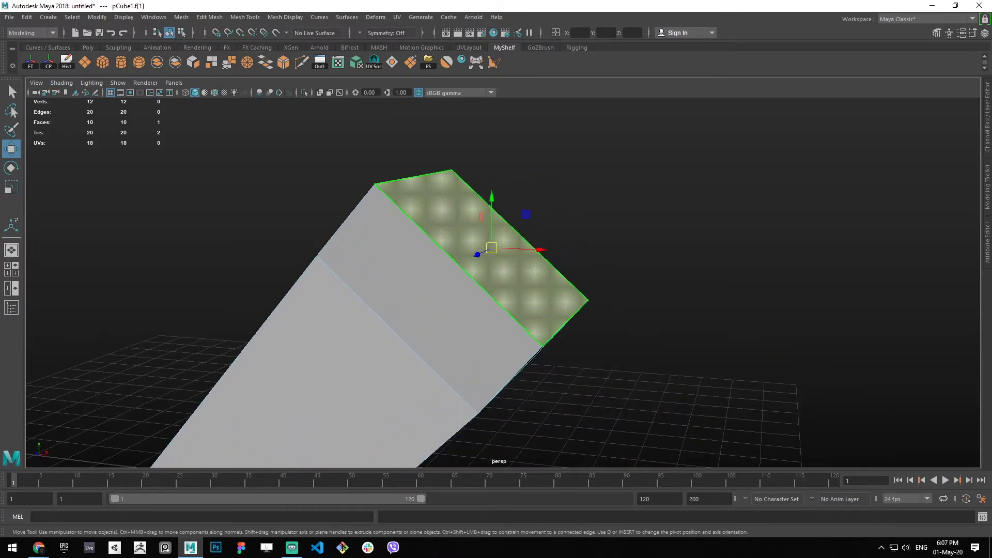
pyautogui.keyDown('alt'); pyautogui.moveTo(490, 264); pyautogui.dragTo(467, 263); pyautogui.keyUp('alt')
pyautogui.click(574, 227)
pyautogui.click(496, 248)
pyautogui.press('d')
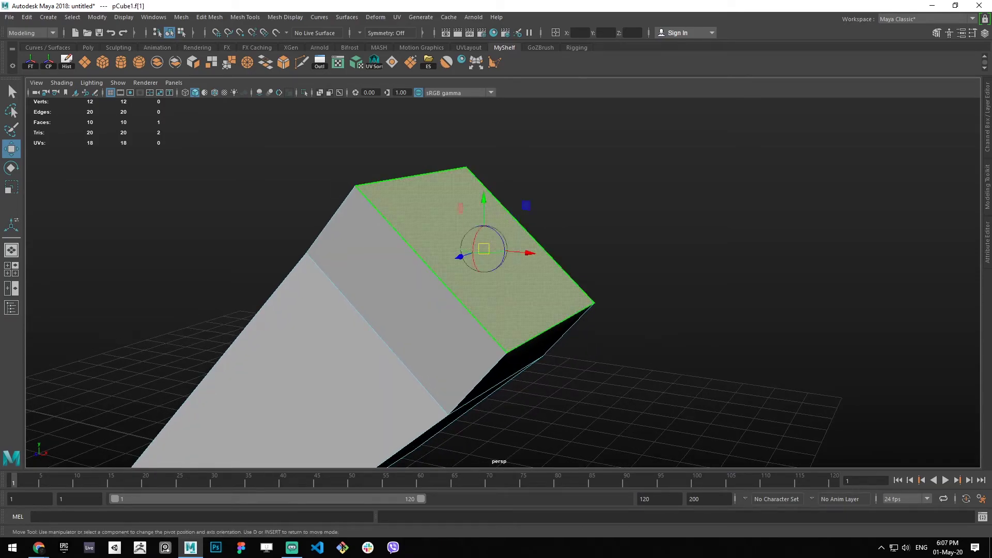
pyautogui.click(536, 285)
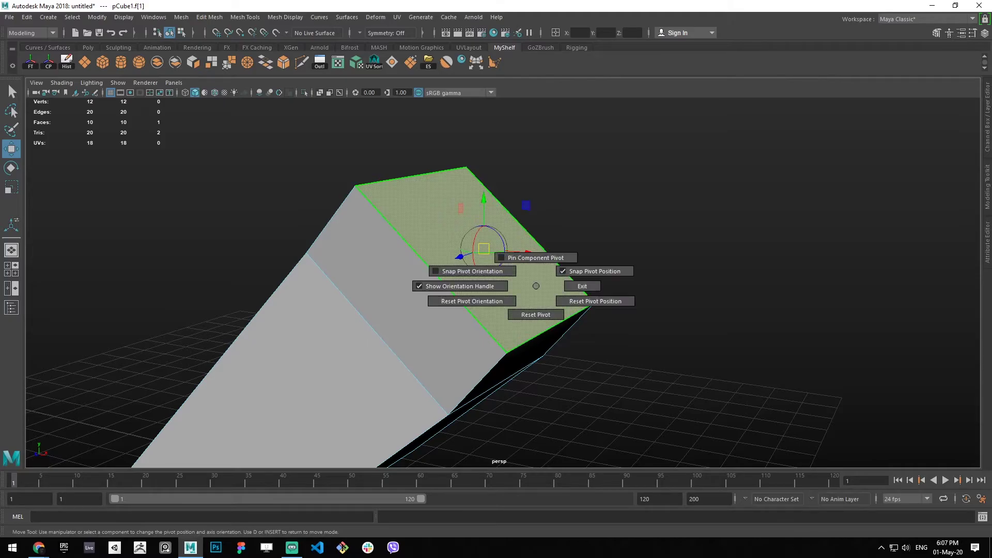
pyautogui.moveTo(536, 286)
pyautogui.keyDown('ctrl'); pyautogui.keyDown('shift'); pyautogui.mouseDown(button='right')
pyautogui.moveTo(564, 268)
pyautogui.moveTo(458, 263)
pyautogui.mouseUp(button='right'); pyautogui.keyUp('shift'); pyautogui.keyUp('ctrl')
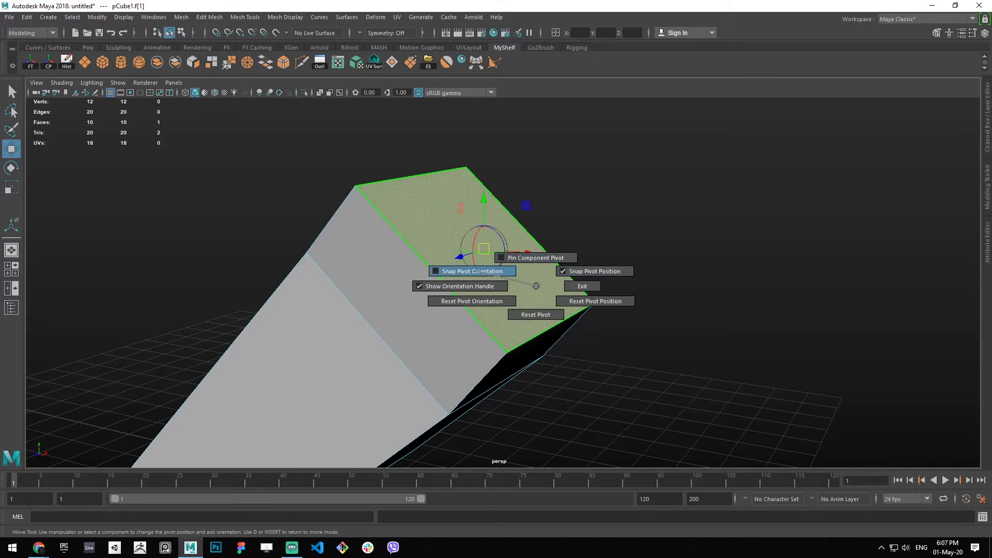
pyautogui.moveTo(480, 271); pyautogui.dragTo(479, 271)
pyautogui.moveTo(533, 291); pyautogui.dragTo(561, 275)
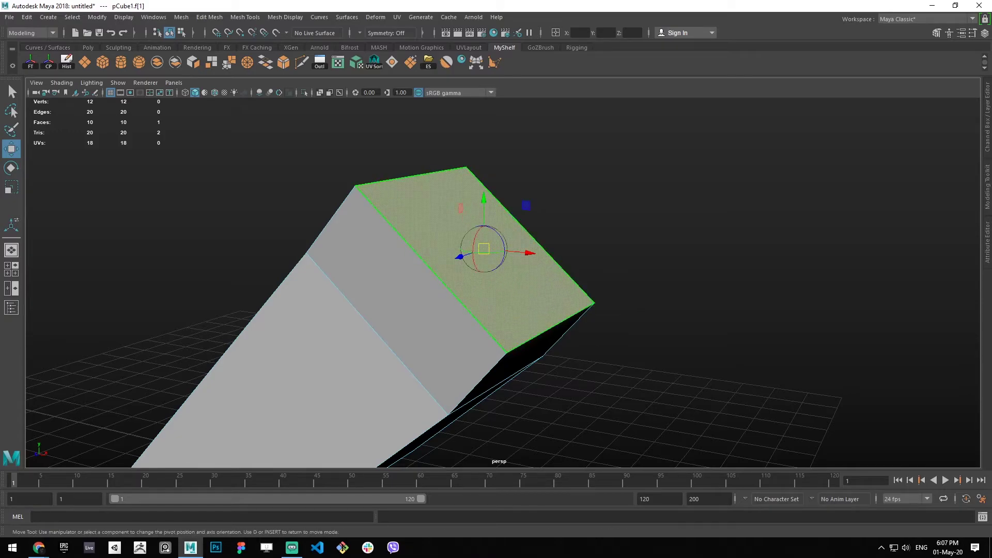
# - Align the end face's pivot to its slope and move the face further out along its normal
pyautogui.click(533, 291)
pyautogui.press('d')
pyautogui.keyDown('alt'); pyautogui.moveTo(454, 310); pyautogui.dragTo(524, 269); pyautogui.keyUp('alt')
pyautogui.scroll(-5, 540, 289)
pyautogui.moveTo(534, 228); pyautogui.dragTo(584, 172)
pyautogui.keyDown('alt'); pyautogui.moveTo(617, 260); pyautogui.dragTo(567, 252); pyautogui.keyUp('alt')
pyautogui.scroll(3, 566, 251)
# - Try reorienting the end face's pivot to the adjoining geometry in pivot edit mode
pyautogui.press('d')
pyautogui.keyDown('ctrl'); pyautogui.click(567, 251); pyautogui.keyUp('ctrl')
pyautogui.press('d')
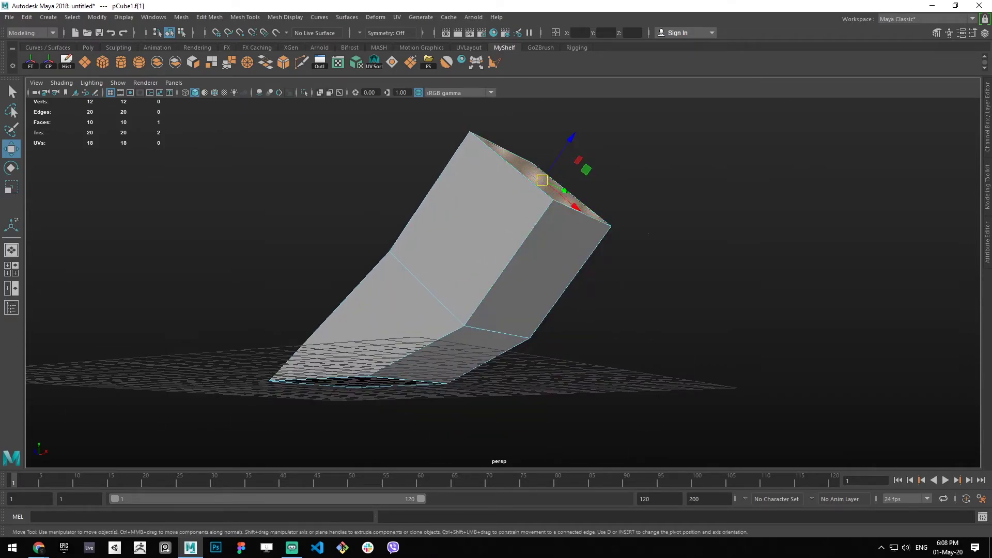
pyautogui.click(649, 233)
pyautogui.click(564, 196)
pyautogui.press('d')
pyautogui.keyDown('ctrl'); pyautogui.click(564, 245); pyautogui.keyUp('ctrl')
pyautogui.moveTo(575, 206); pyautogui.dragTo(594, 305)
# - Reposition the end face's pivot and rotate the face to a different tilt
pyautogui.press('d')
pyautogui.moveTo(606, 348); pyautogui.dragTo(599, 245)
pyautogui.press('d')
pyautogui.press('v')
pyautogui.press('e')
pyautogui.moveTo(626, 300)
pyautogui.mouseDown()
pyautogui.moveTo(639, 306)
pyautogui.moveTo(646, 289)
pyautogui.moveTo(635, 304)
pyautogui.mouseUp()
# - Leave face editing and select the whole mesh in object mode with the Move tool
pyautogui.press('q')
pyautogui.moveTo(549, 203); pyautogui.dragTo(576, 189, button='right')
pyautogui.moveTo(504, 240); pyautogui.dragTo(547, 239, button='right')
pyautogui.click(550, 201)
pyautogui.keyDown('alt'); pyautogui.moveTo(550, 201); pyautogui.dragTo(460, 211); pyautogui.keyUp('alt')
pyautogui.rightClick(454, 203)
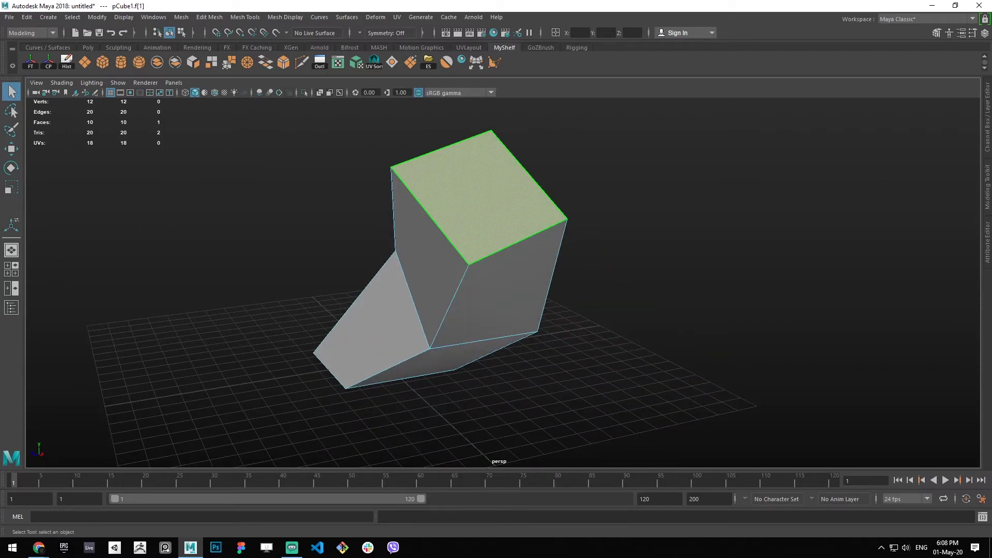
pyautogui.moveTo(476, 201); pyautogui.dragTo(522, 187, button='right')
pyautogui.press('w')
# - Move the object's pivot up into the lower section of the mesh and bring up the pivot options
pyautogui.keyDown('alt'); pyautogui.moveTo(408, 279); pyautogui.dragTo(522, 330); pyautogui.keyUp('alt')
pyautogui.press('d')
pyautogui.moveTo(443, 426); pyautogui.dragTo(456, 374)
pyautogui.rightClick(523, 329)
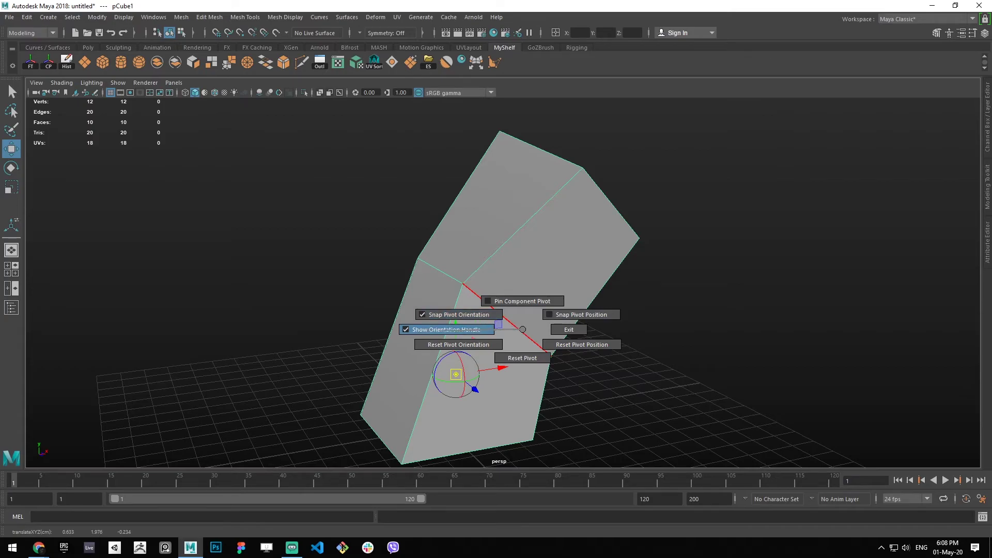
pyautogui.moveTo(456, 329); pyautogui.dragTo(436, 325, button='right')
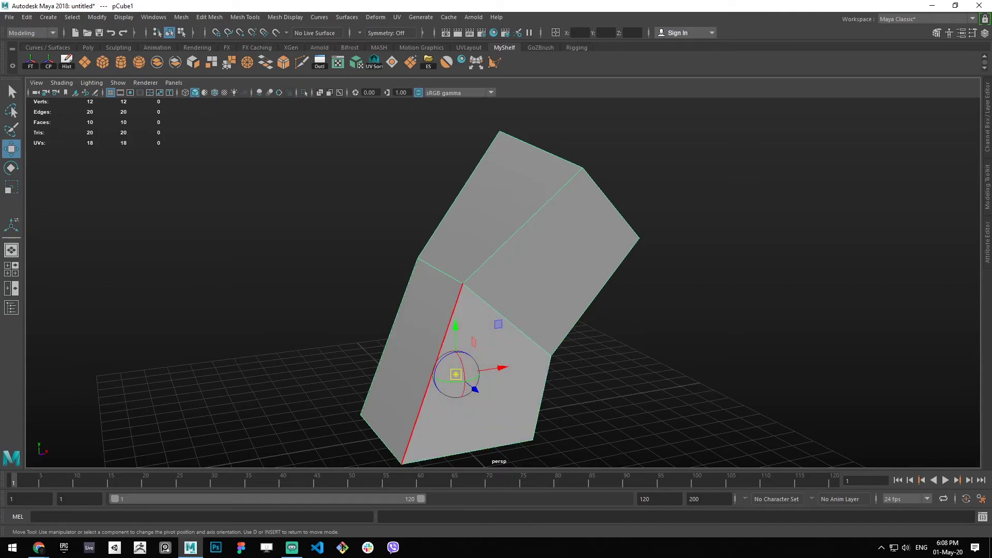
# - Re-enter pivot editing and reset the object's pivot orientation
pyautogui.press('d')
pyautogui.keyDown('alt'); pyautogui.moveTo(454, 320); pyautogui.dragTo(460, 258, button='middle'); pyautogui.keyUp('alt')
pyautogui.press('d')
pyautogui.scroll(3, 555, 273)
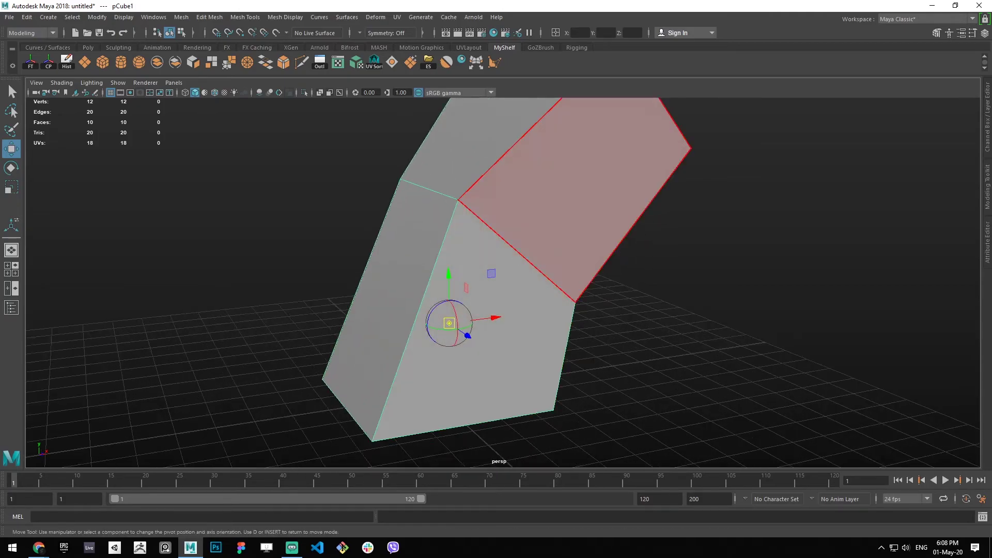
pyautogui.moveTo(555, 273); pyautogui.dragTo(454, 269, button='right')
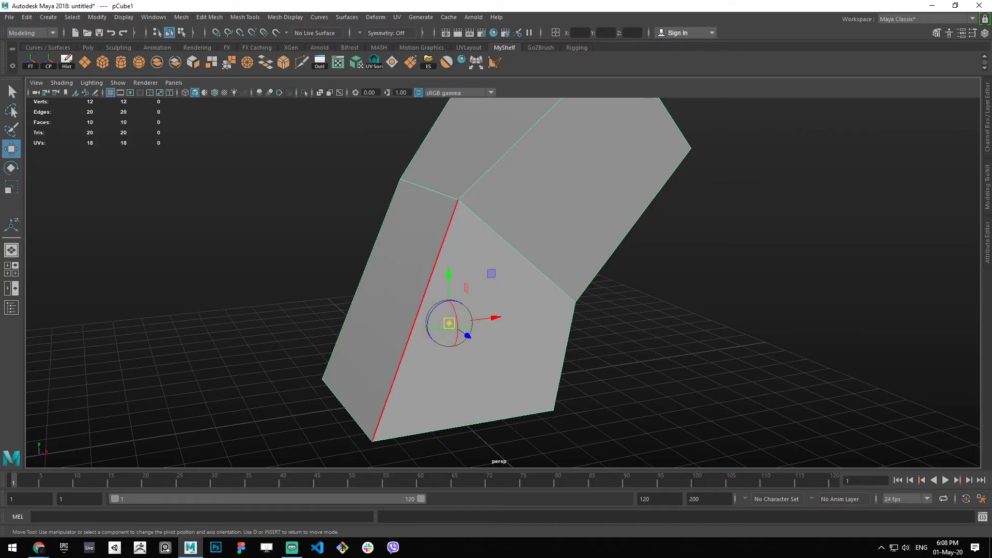
pyautogui.rightClick(498, 279)
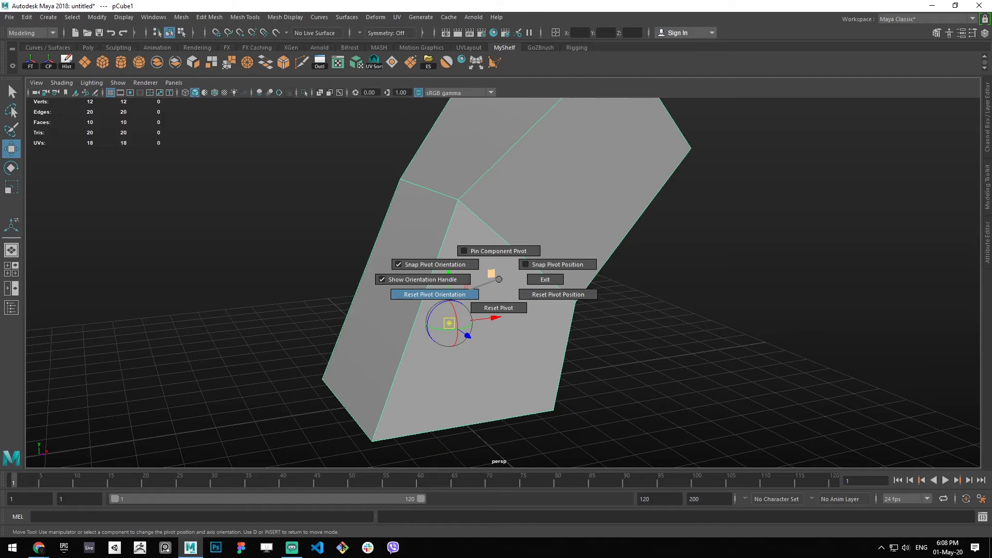
pyautogui.click(433, 294)
pyautogui.rightClick(517, 268)
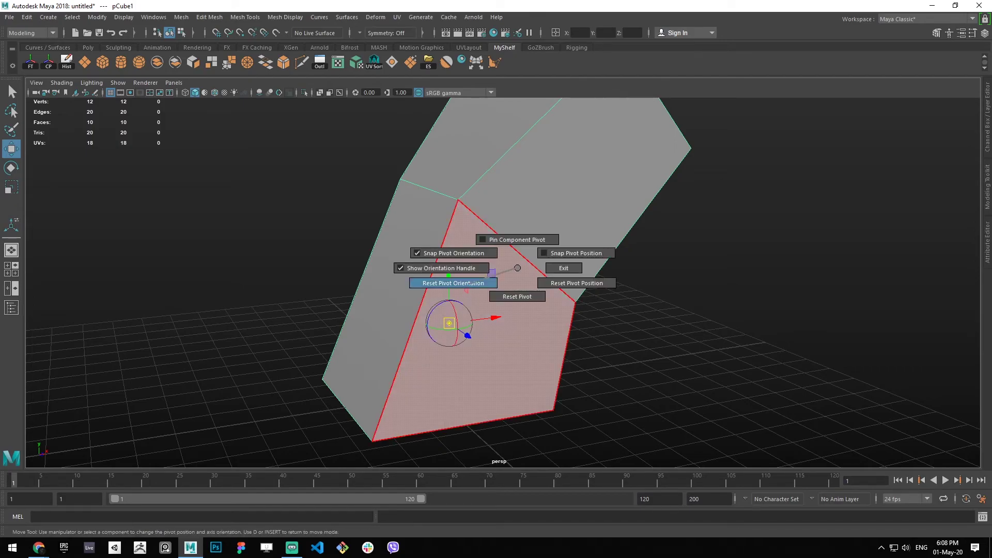
pyautogui.click(472, 282)
# - Rotate the object's pivot about its vertical axis, then reset the pivot orientation
pyautogui.press('e')
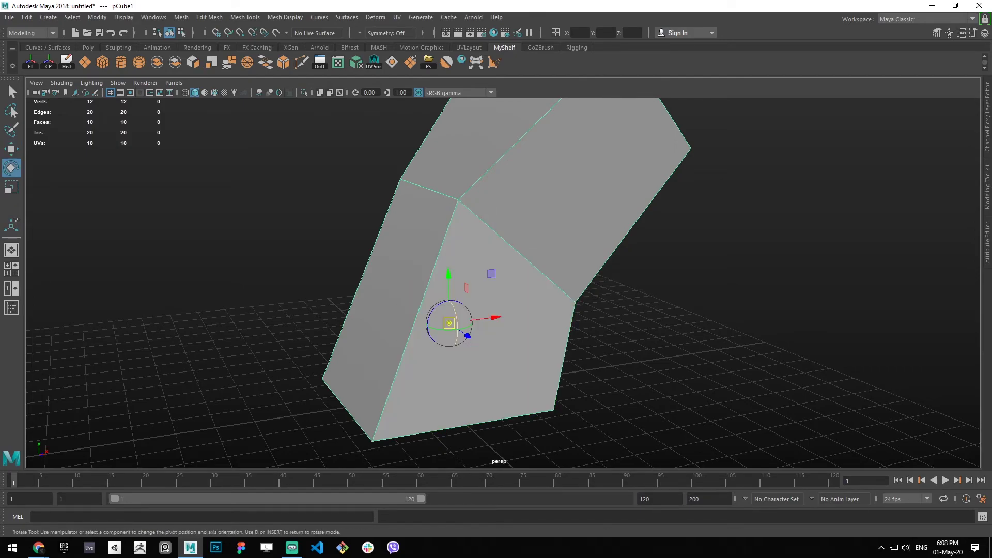
pyautogui.moveTo(459, 329); pyautogui.dragTo(430, 329)
pyautogui.press('d')
pyautogui.press('d')
pyautogui.rightClick(531, 270)
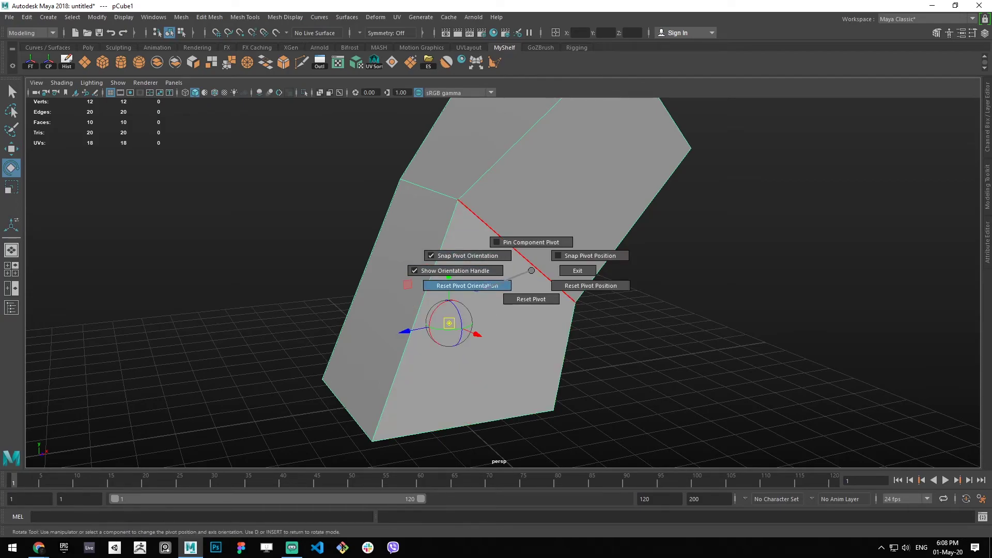
pyautogui.click(497, 287)
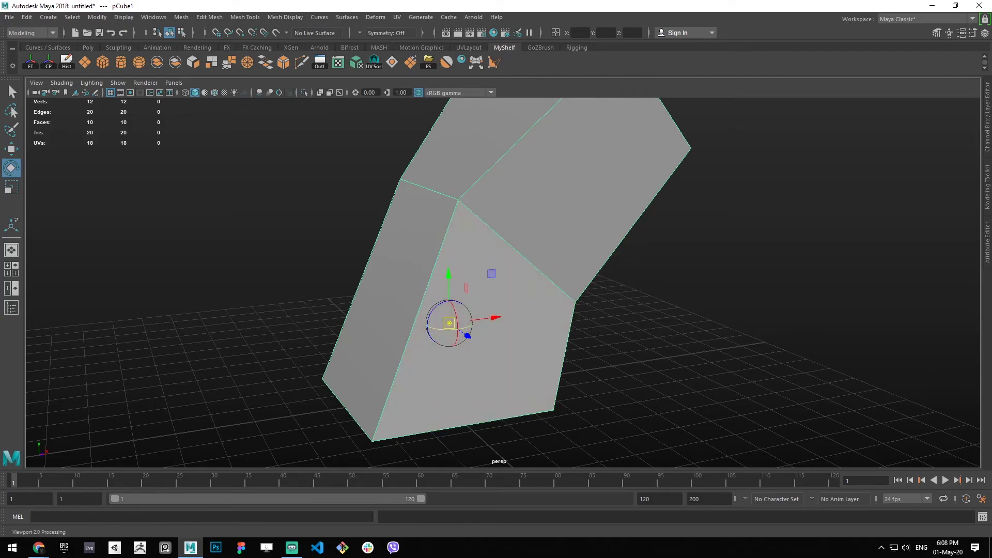
pyautogui.press('d')
# - Reset the object's pivot position and leave pivot editing
pyautogui.keyDown('alt'); pyautogui.moveTo(485, 289); pyautogui.dragTo(415, 406); pyautogui.keyUp('alt')
pyautogui.keyDown('alt'); pyautogui.moveTo(393, 330); pyautogui.dragTo(537, 279); pyautogui.keyUp('alt')
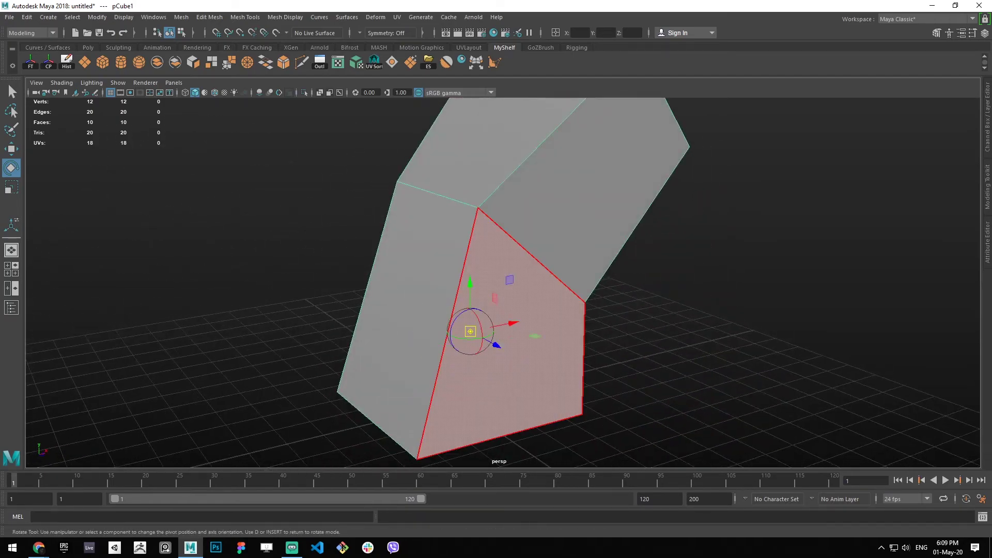
pyautogui.rightClick(543, 275)
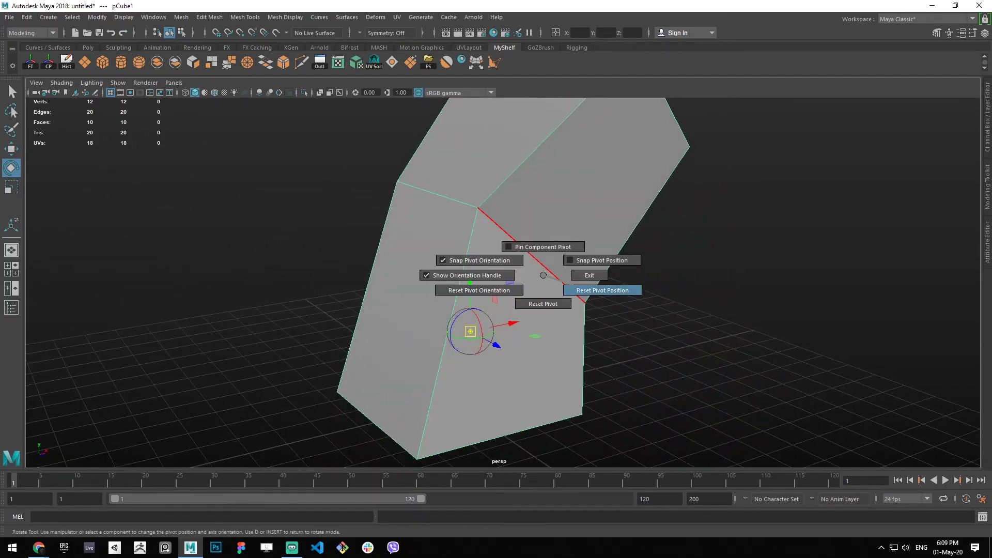
pyautogui.click(579, 288)
pyautogui.press('d')
pyautogui.scroll(-5, 610, 284)
pyautogui.keyDown('alt'); pyautogui.moveTo(610, 284); pyautogui.dragTo(610, 297, button='middle'); pyautogui.keyUp('alt')
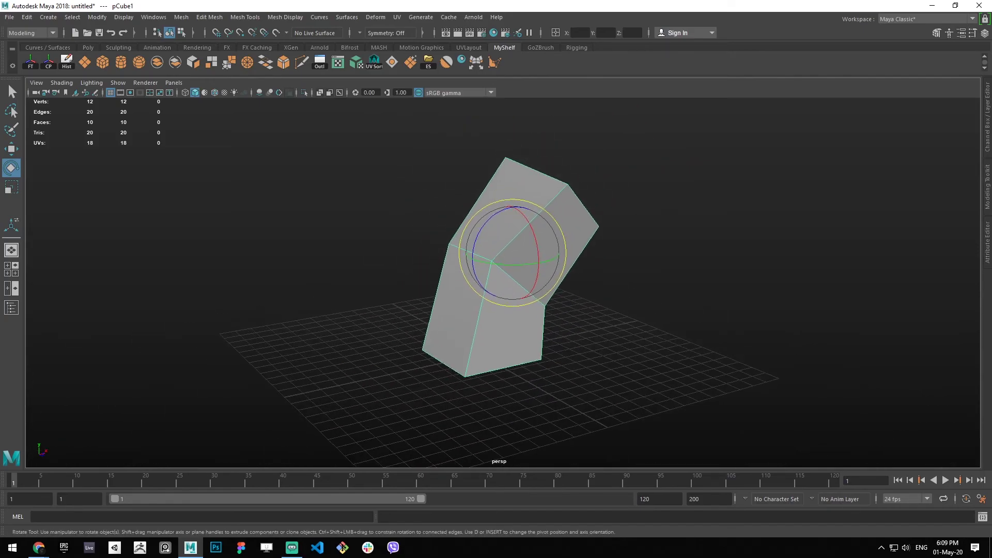
pyautogui.keyDown('alt'); pyautogui.moveTo(610, 297); pyautogui.dragTo(465, 271); pyautogui.keyUp('alt')
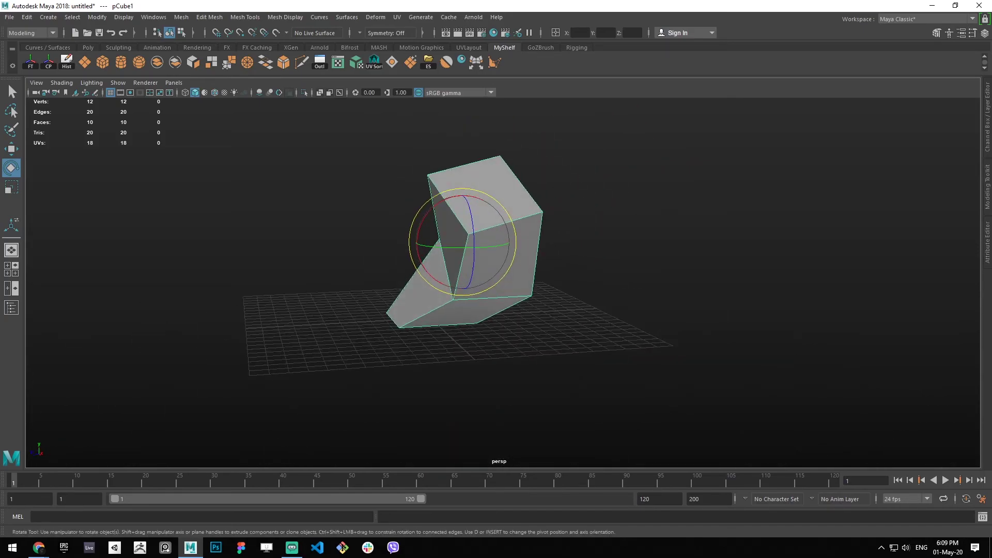
pyautogui.keyDown('alt'); pyautogui.moveTo(207, 284); pyautogui.dragTo(382, 302); pyautogui.keyUp('alt')
# - Bring up the pivot options again, examine the Reset Pivot command, and leave pivot editing
pyautogui.press('d')
pyautogui.keyDown('ctrl'); pyautogui.keyDown('shift'); pyautogui.rightClick(491, 286); pyautogui.keyUp('shift'); pyautogui.keyUp('ctrl')
pyautogui.moveTo(491, 286); pyautogui.dragTo(491, 310, button='right')
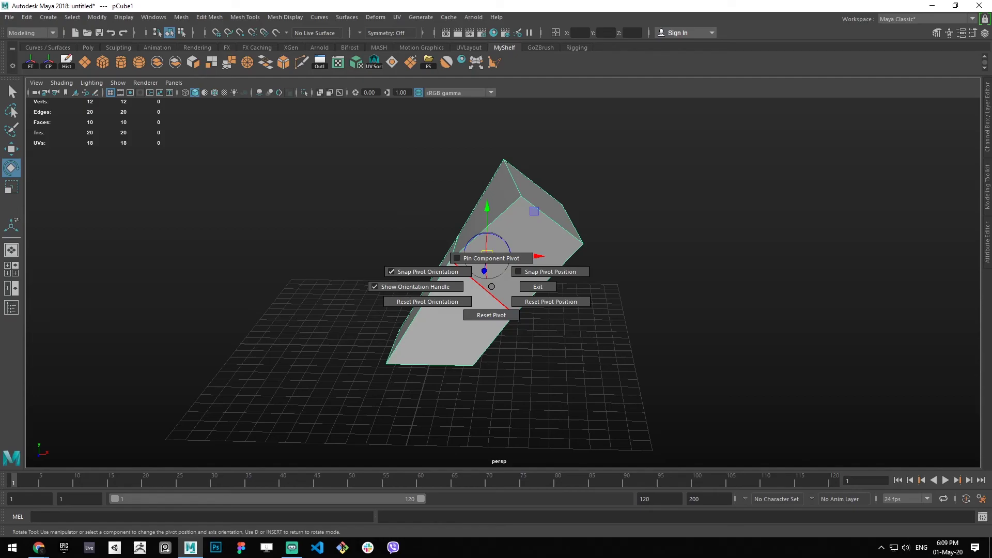
pyautogui.moveTo(489, 312); pyautogui.dragTo(491, 287, button='right')
pyautogui.press('d')
# - Reselect the whole mesh in object mode and switch from Rotate to the Move tool
pyautogui.keyDown('alt'); pyautogui.moveTo(450, 282); pyautogui.dragTo(491, 250); pyautogui.keyUp('alt')
pyautogui.moveTo(491, 250); pyautogui.dragTo(540, 235, button='right')
pyautogui.click(540, 235)
pyautogui.scroll(4, 540, 235)
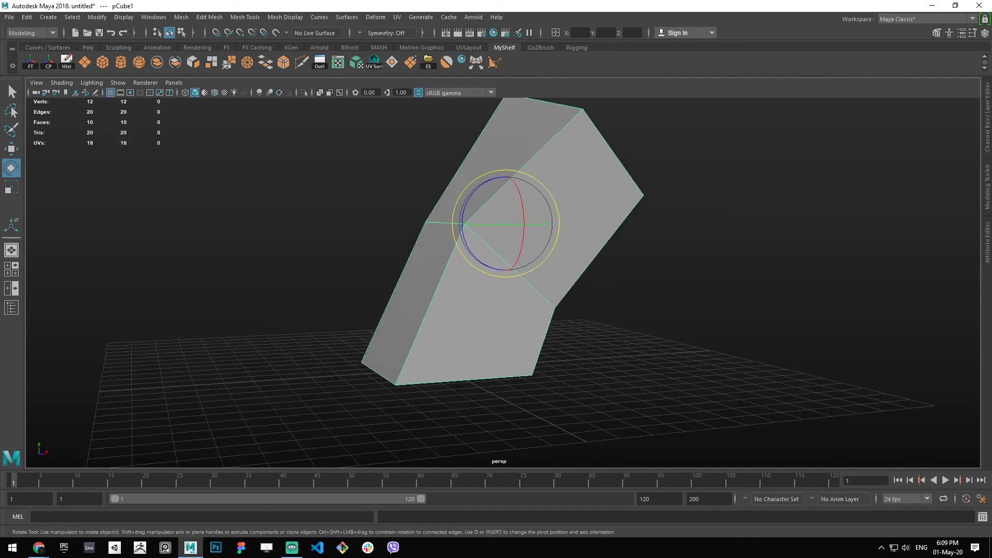
pyautogui.press('w')
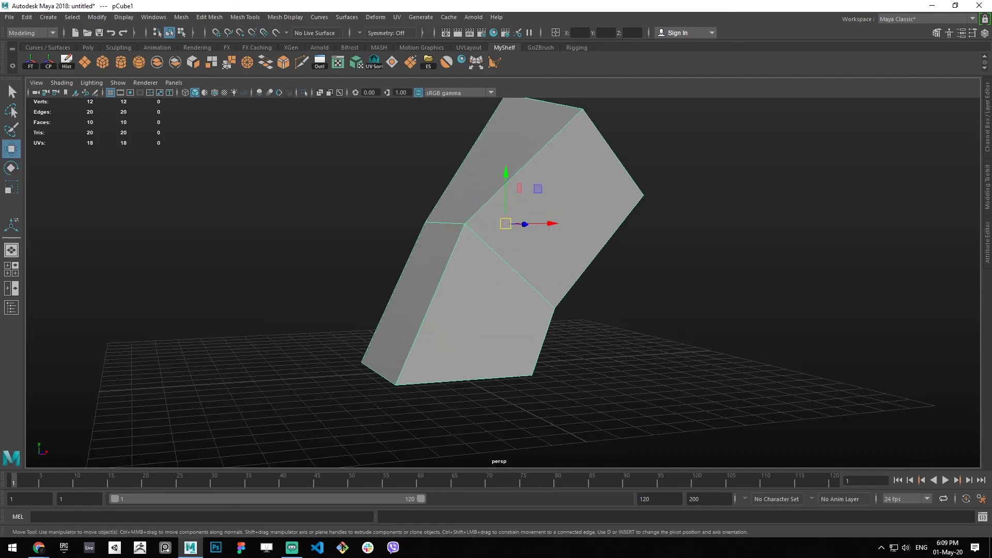
pyautogui.click(619, 279)
pyautogui.click(532, 253)
pyautogui.scroll(-5, 532, 253)
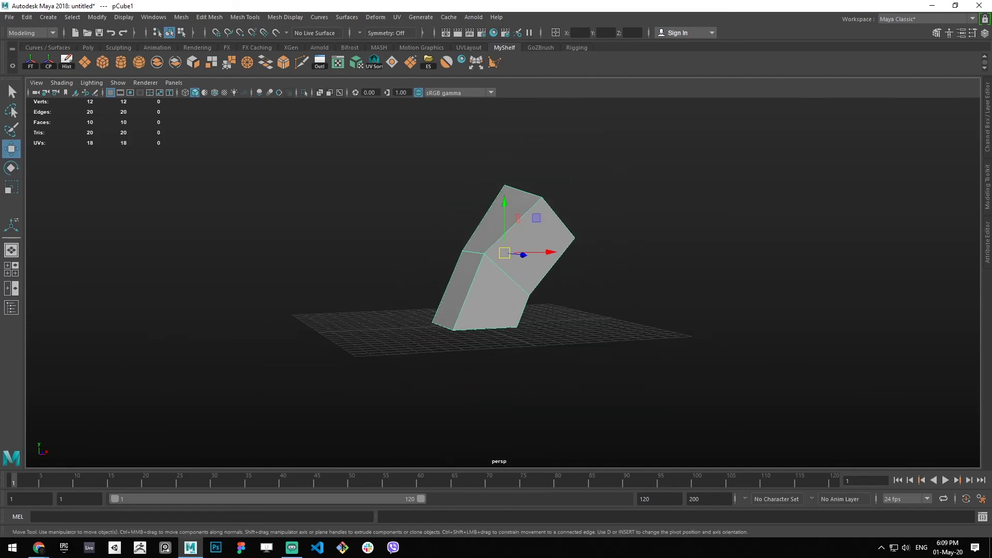
# - Snap the object's pivot to a bottom corner vertex of the mesh
pyautogui.keyDown('alt'); pyautogui.moveTo(532, 253); pyautogui.dragTo(404, 361); pyautogui.keyUp('alt')
pyautogui.scroll(3, 503, 280)
pyautogui.scroll(3, 518, 281)
pyautogui.scroll(-3, 563, 289)
pyautogui.scroll(3, 527, 297)
pyautogui.press('d')
pyautogui.scroll(3, 404, 361)
# - Scale the object uniformly from its corner pivot, then switch to the Move tool with grid snapping
pyautogui.press('r')
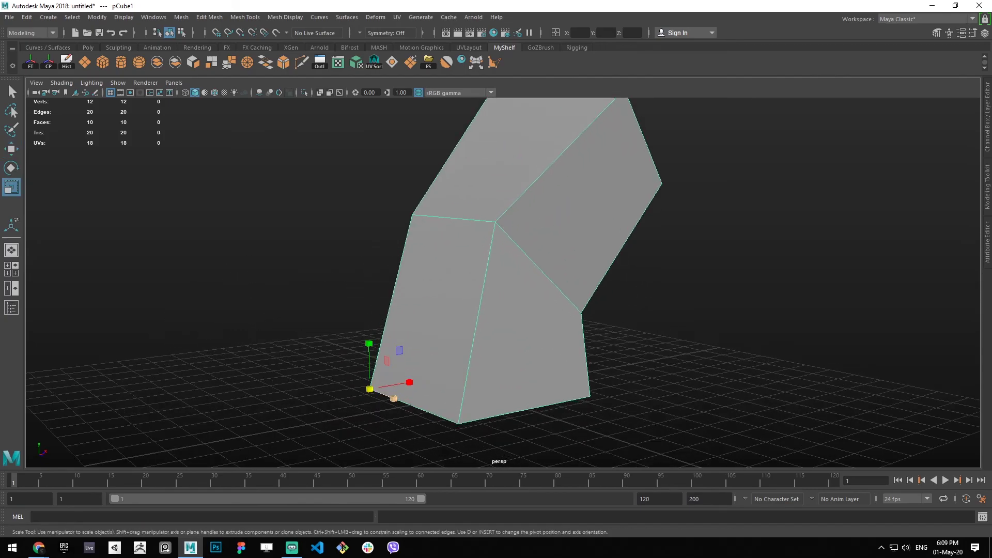
pyautogui.moveTo(369, 389); pyautogui.dragTo(479, 392)
pyautogui.press('w')
pyautogui.press('x')
pyautogui.scroll(-2, 479, 392)
pyautogui.scroll(2, 496, 279)
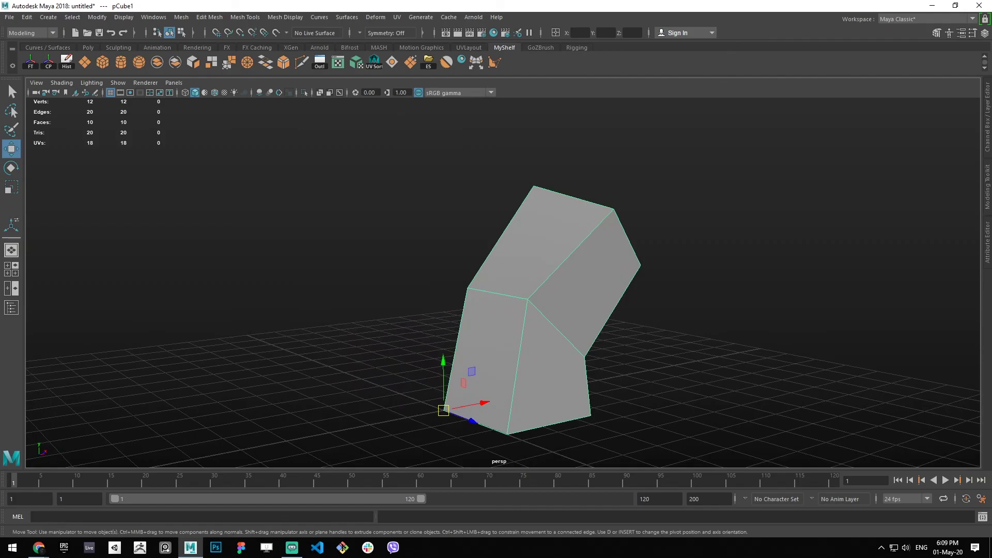